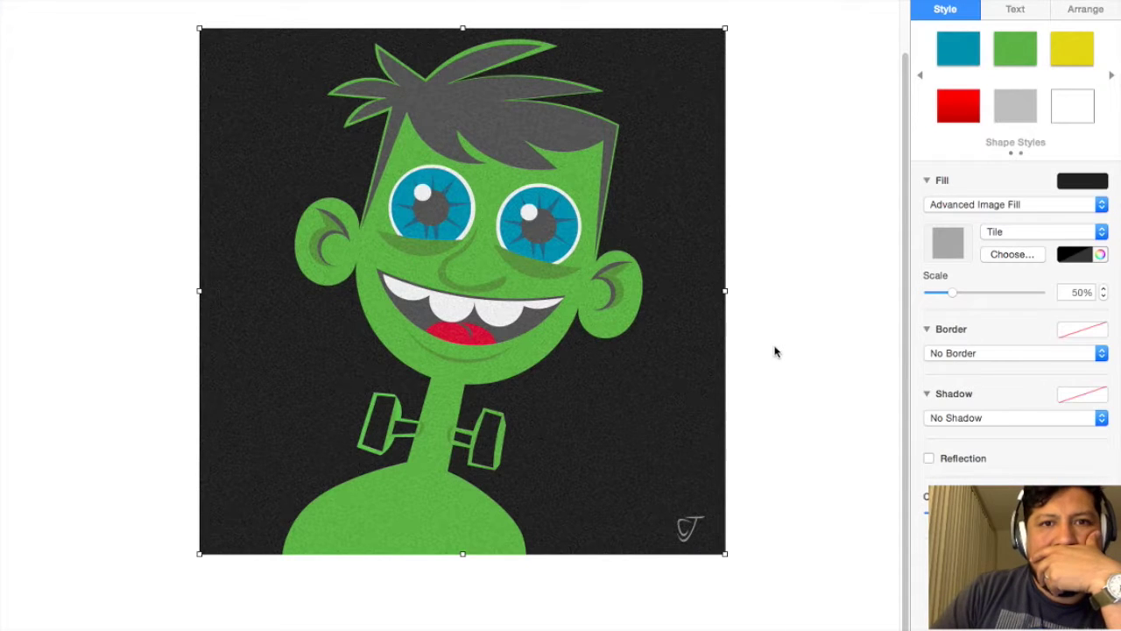
# - Clear the selection after outlining the left eye on the teal head
pyautogui.click(774, 352)
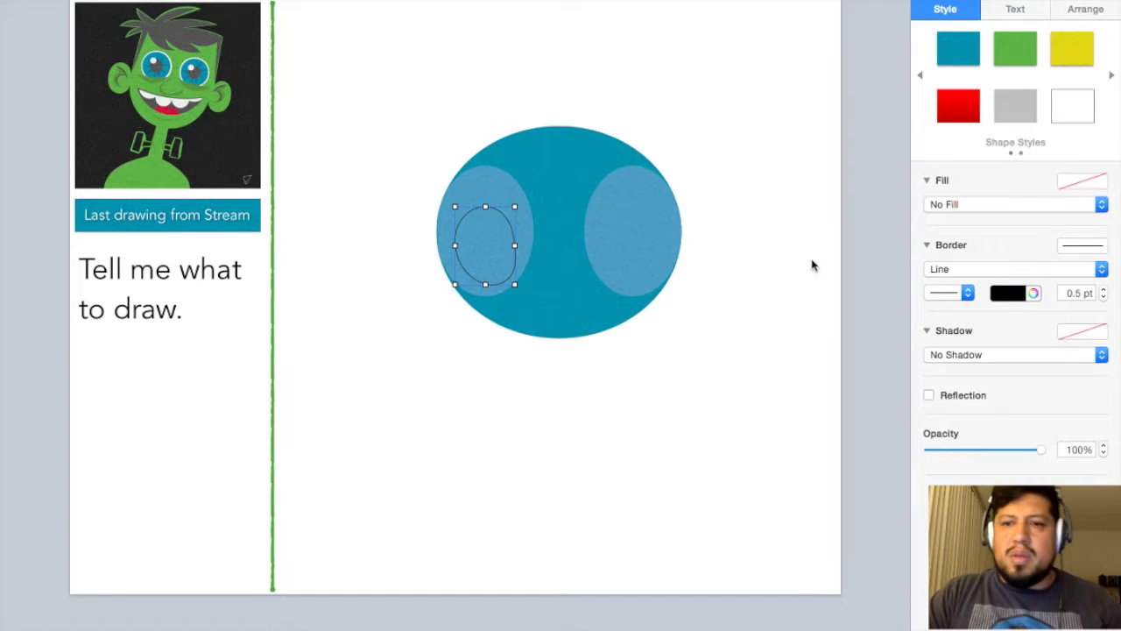
# - Fill the left eye black, copy it flipped onto the right patch, and add white highlights
pyautogui.click(1083, 181)
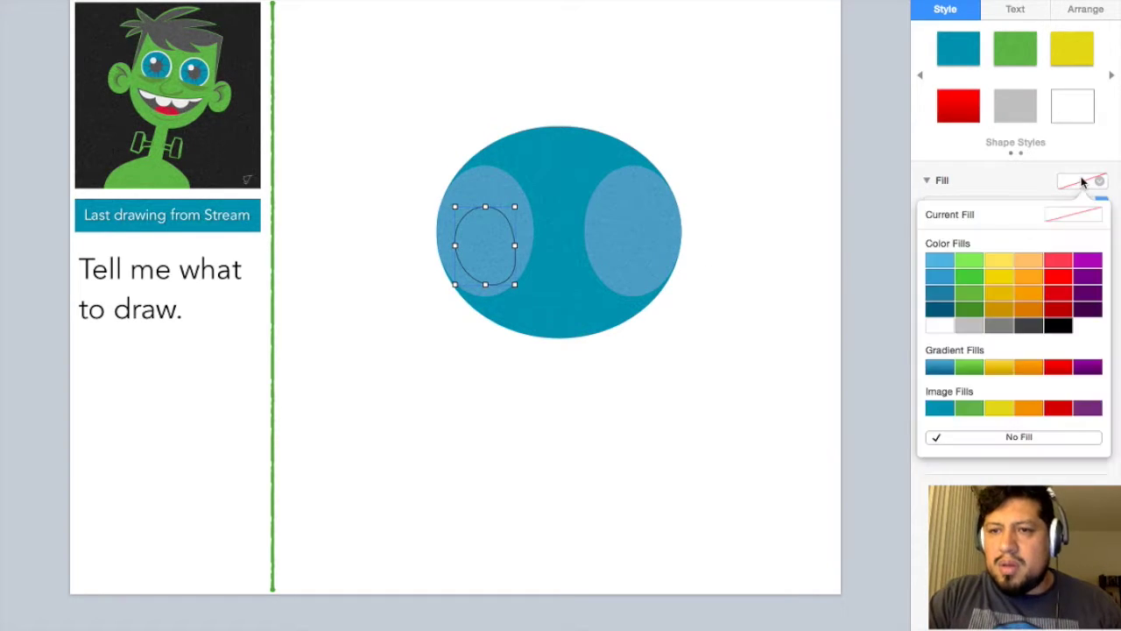
pyautogui.click(1058, 325)
pyautogui.moveTo(496, 246); pyautogui.dragTo(628, 254)
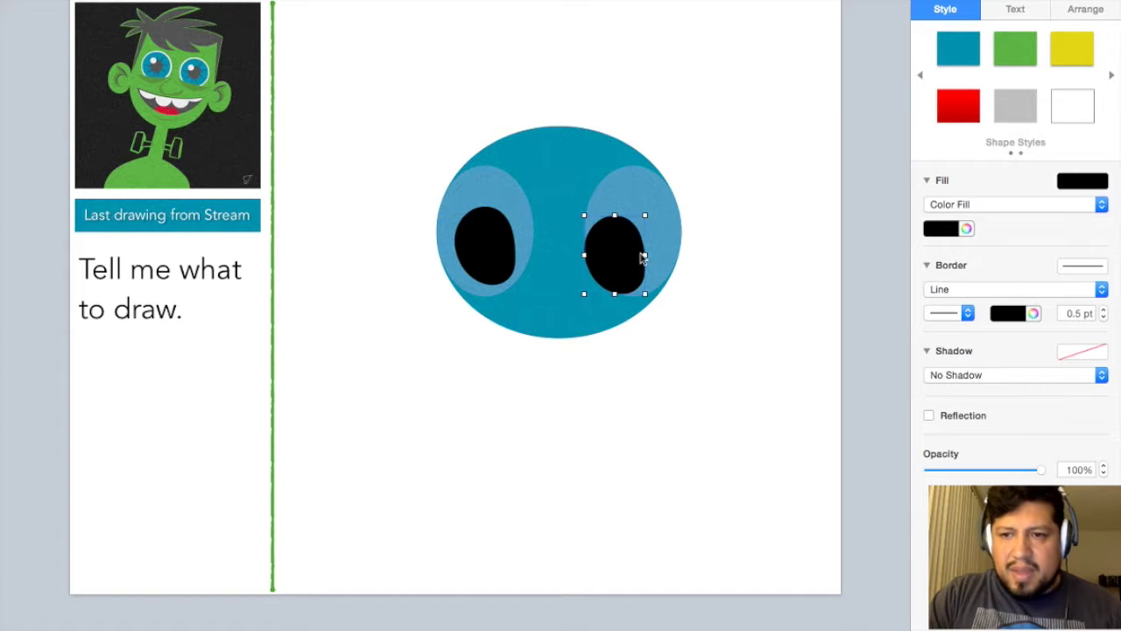
pyautogui.click(1091, 11)
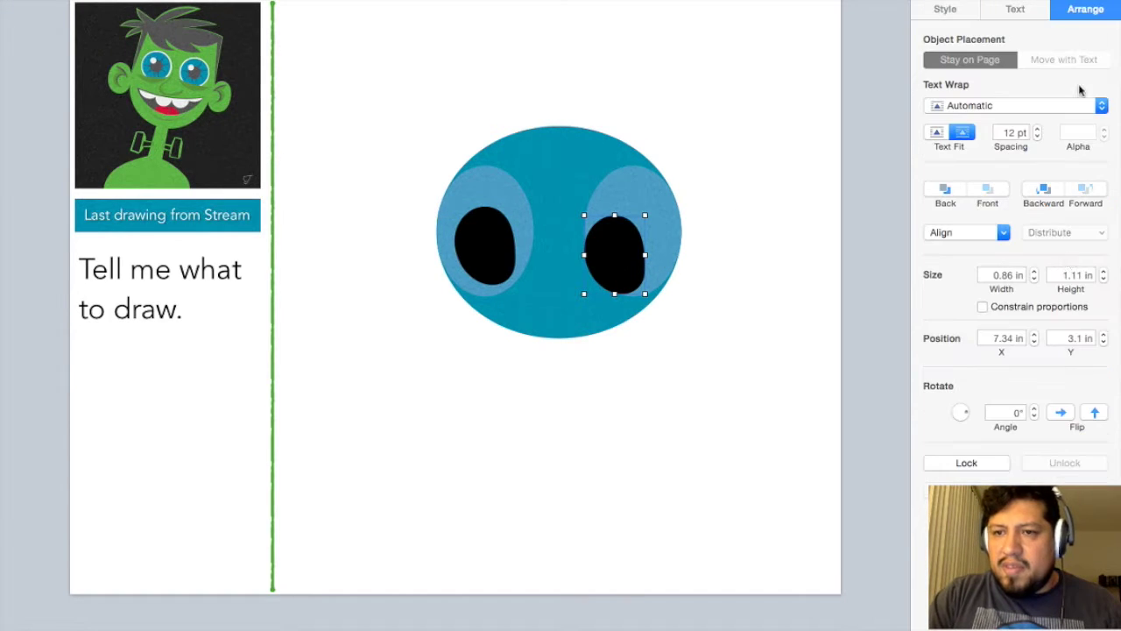
pyautogui.click(1061, 415)
pyautogui.click(940, 353)
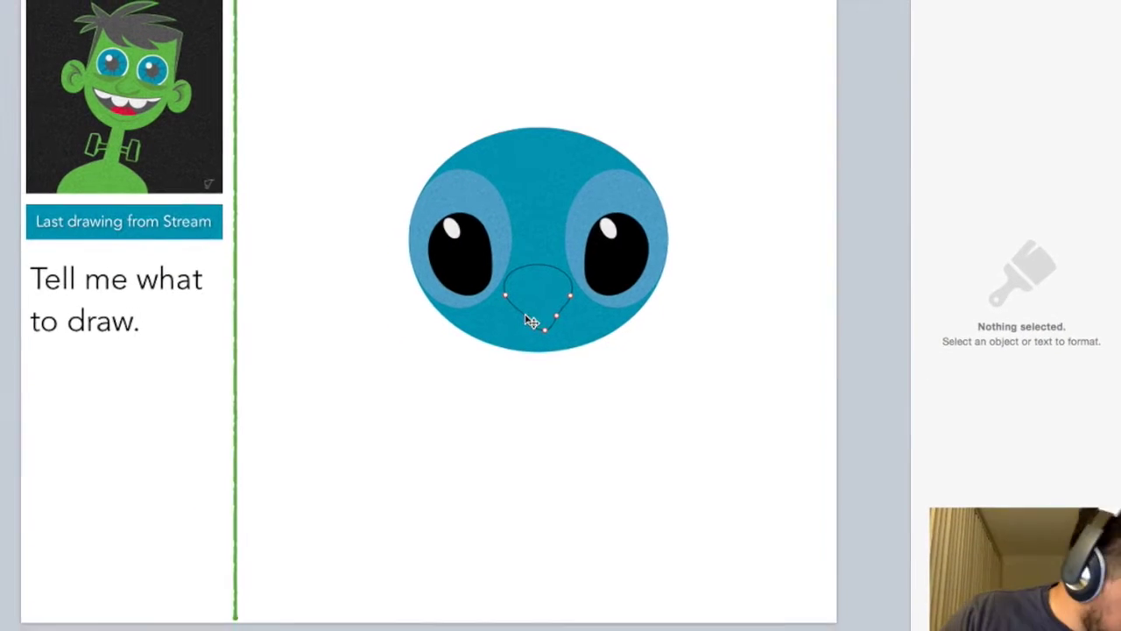
pyautogui.moveTo(1083, 244)
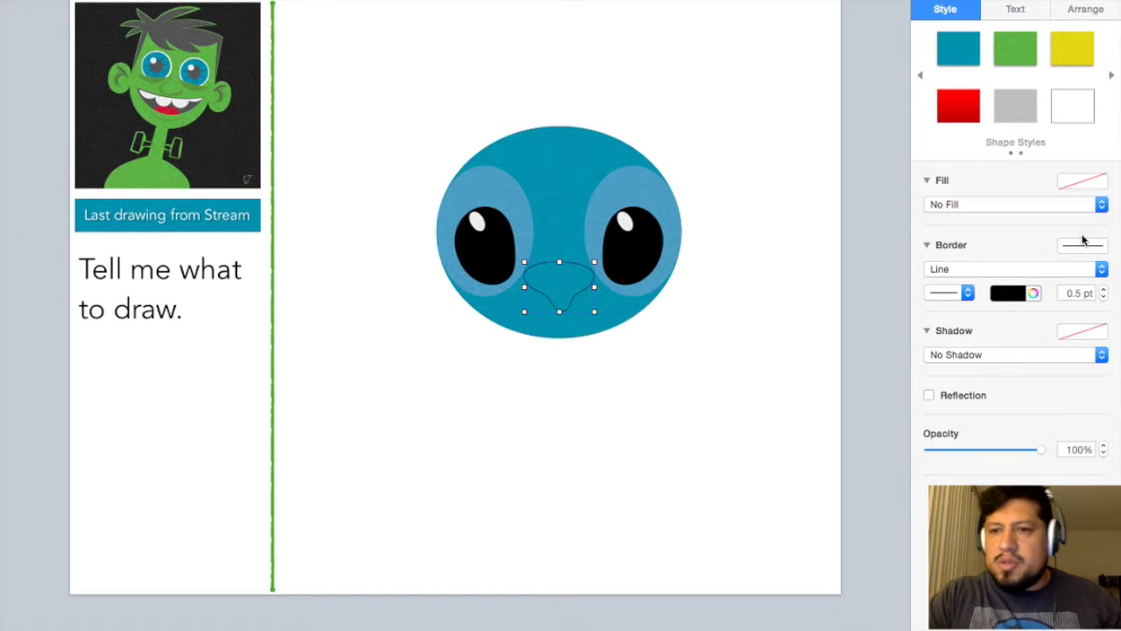
# - Fill the nose dark teal and close the hair tuft outline on top of the head
pyautogui.click(1083, 181)
pyautogui.click(932, 309)
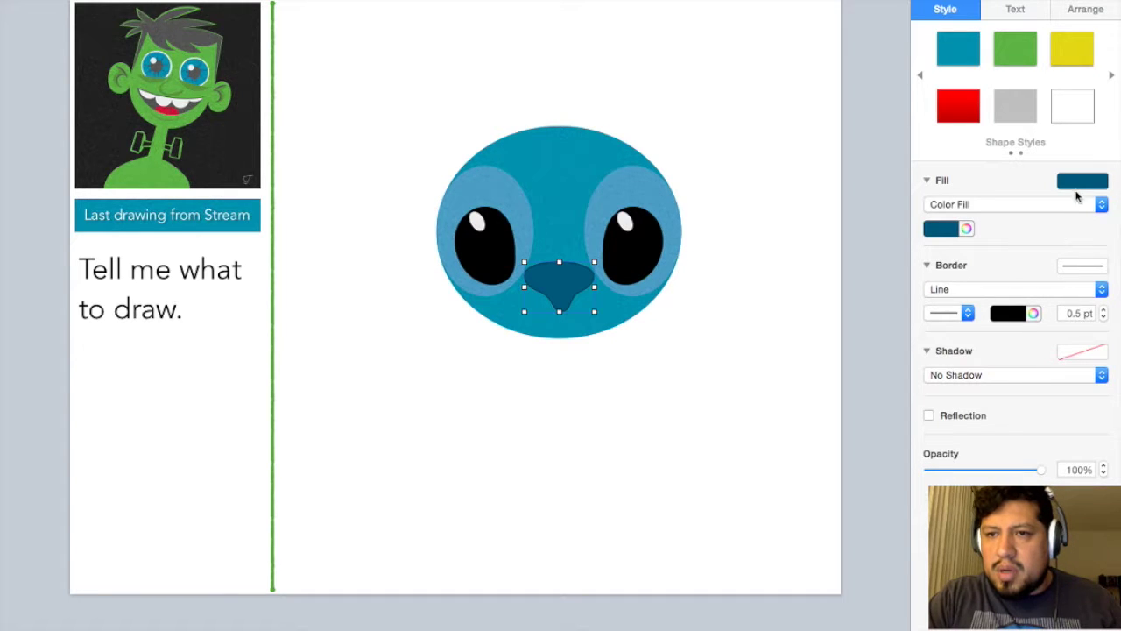
pyautogui.click(1069, 201)
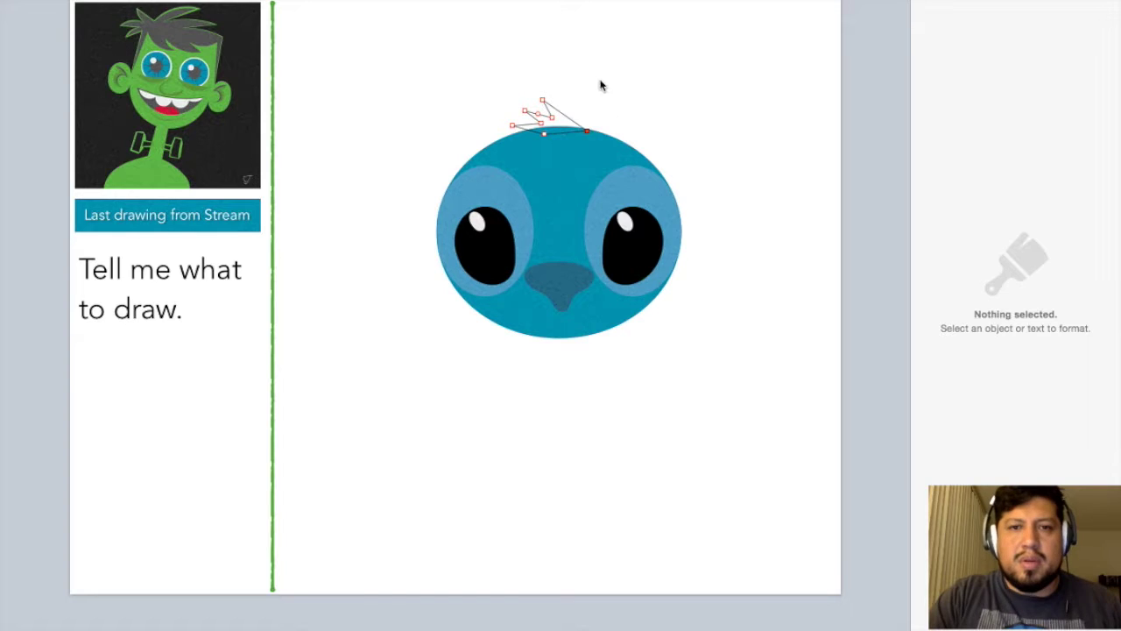
pyautogui.click(587, 130)
# - Add purple notched ears behind the head, grouped and mirrored onto the right side
pyautogui.press('super+alt+v')
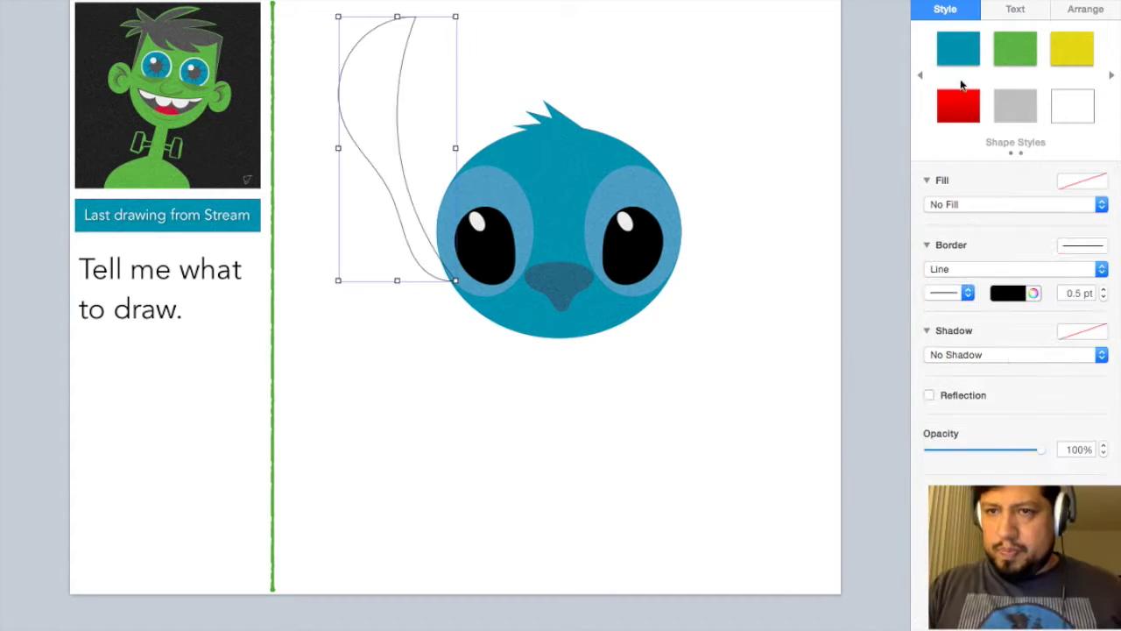
pyautogui.click(958, 49)
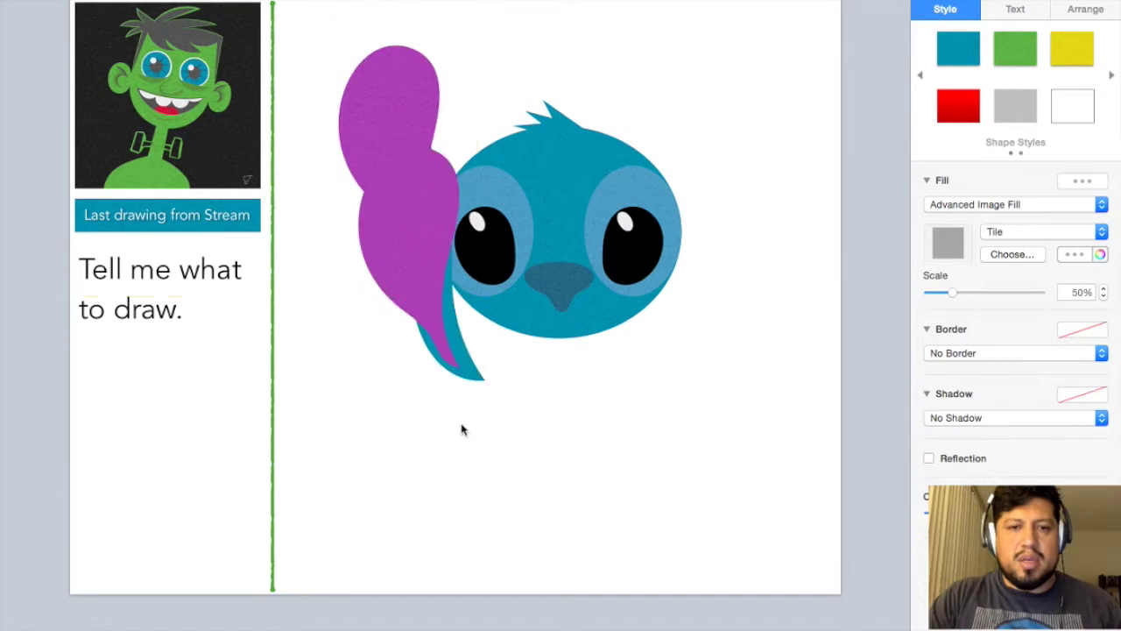
pyautogui.press('super+shift+b')
pyautogui.press('super+v')
pyautogui.press('super+alt+g')
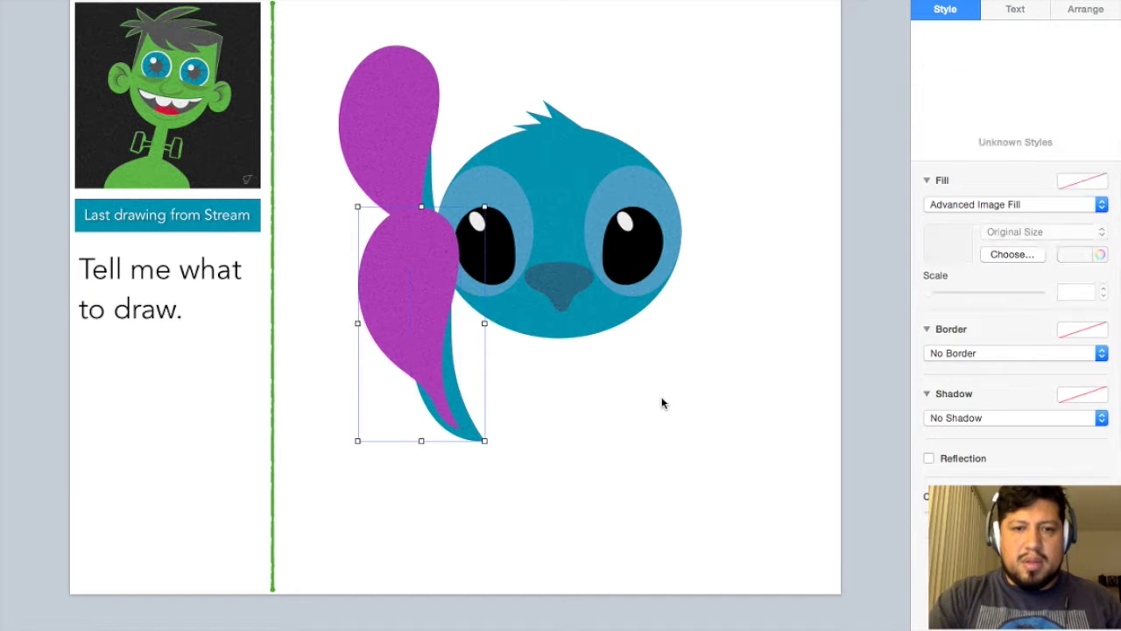
pyautogui.click(1058, 413)
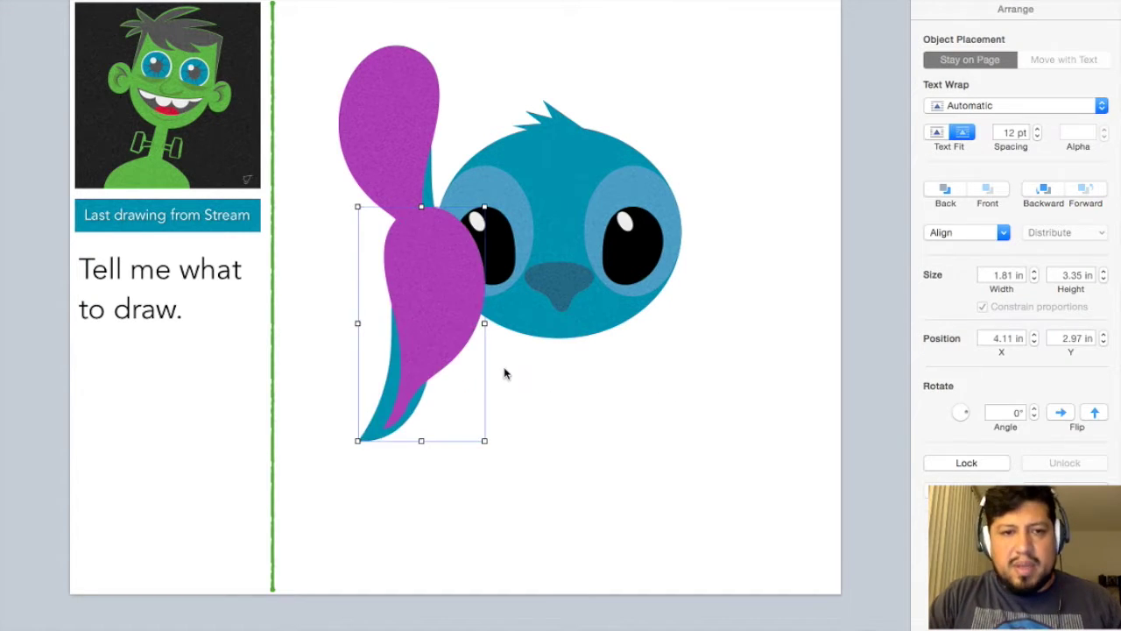
pyautogui.moveTo(412, 351); pyautogui.dragTo(724, 188)
pyautogui.click(754, 418)
pyautogui.click(351, 79)
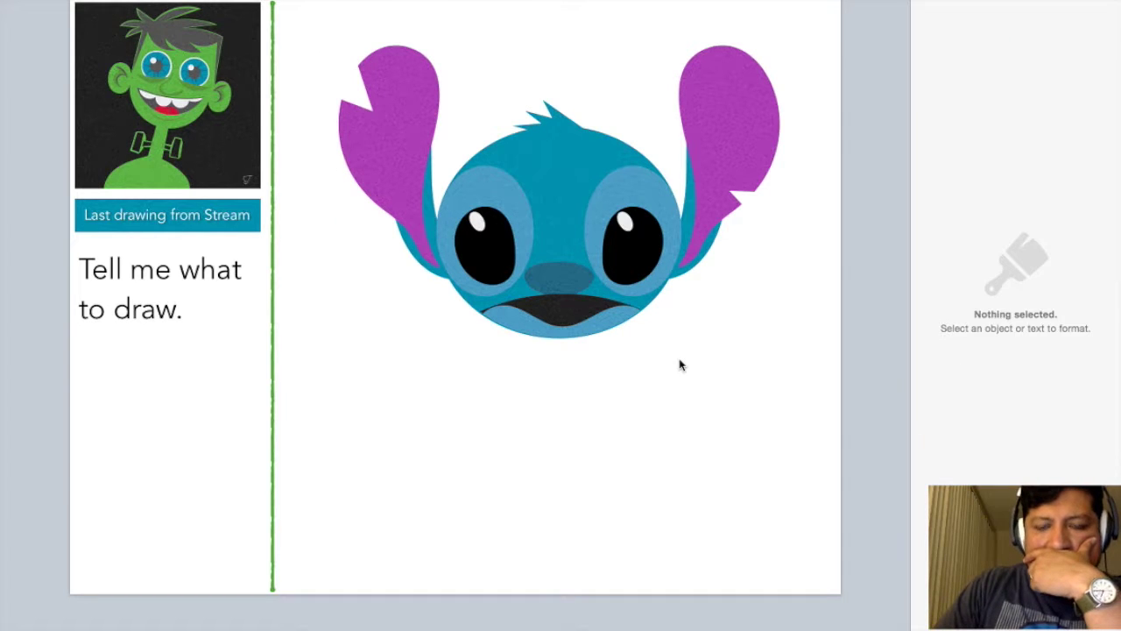
# - Shrink the black mouth and edit the nose's points to reshape it
pyautogui.click(597, 322)
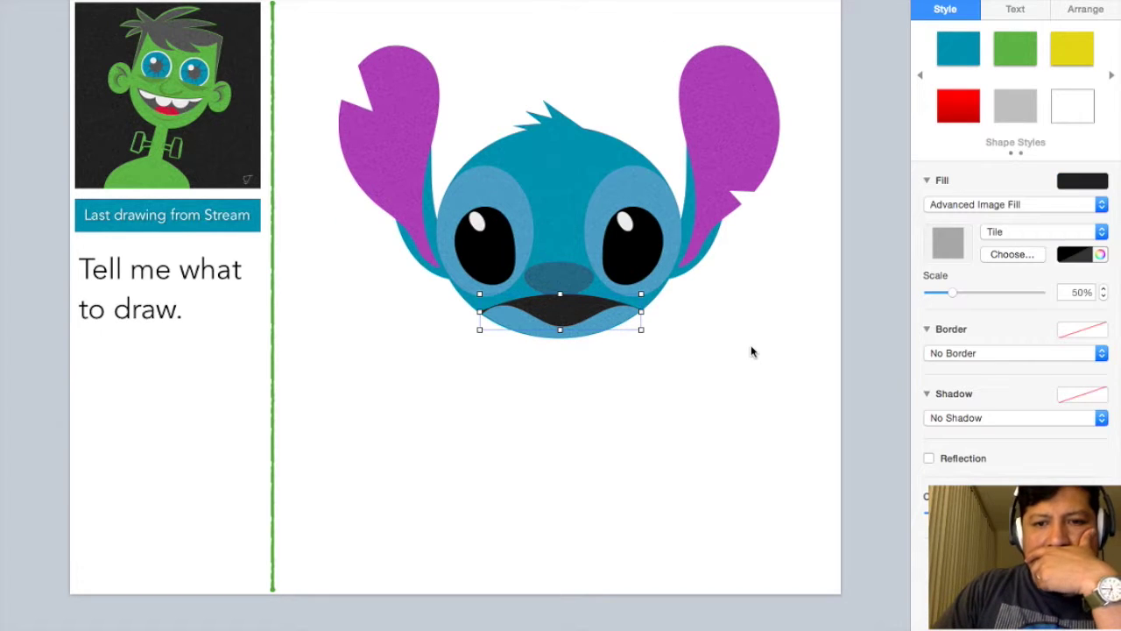
pyautogui.moveTo(642, 329); pyautogui.dragTo(604, 317)
pyautogui.click(568, 264)
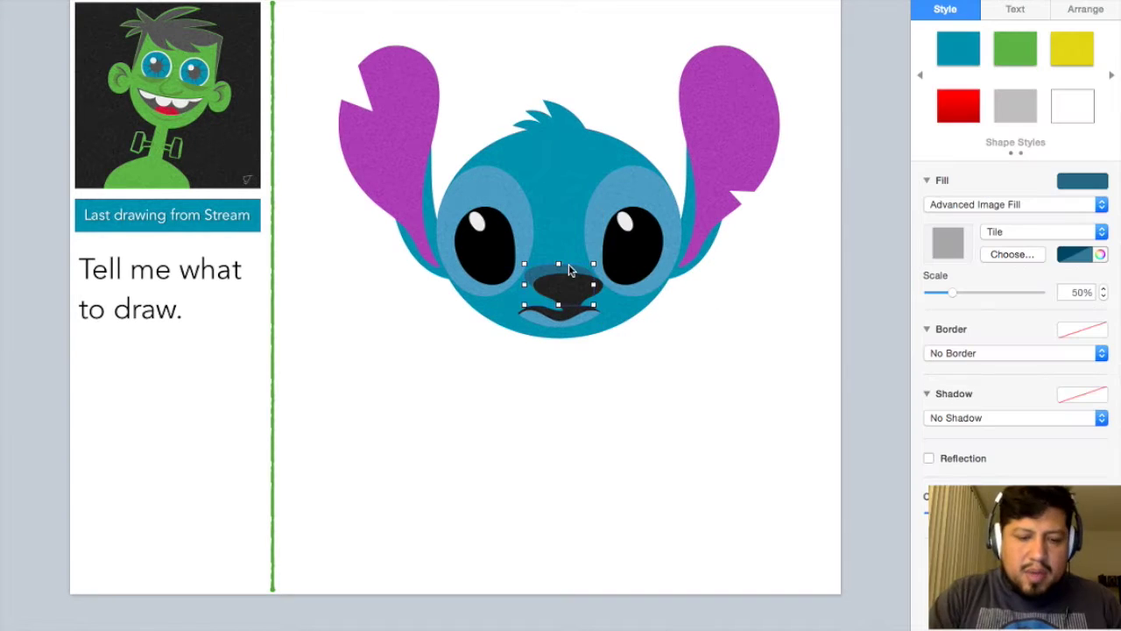
pyautogui.click(585, 302)
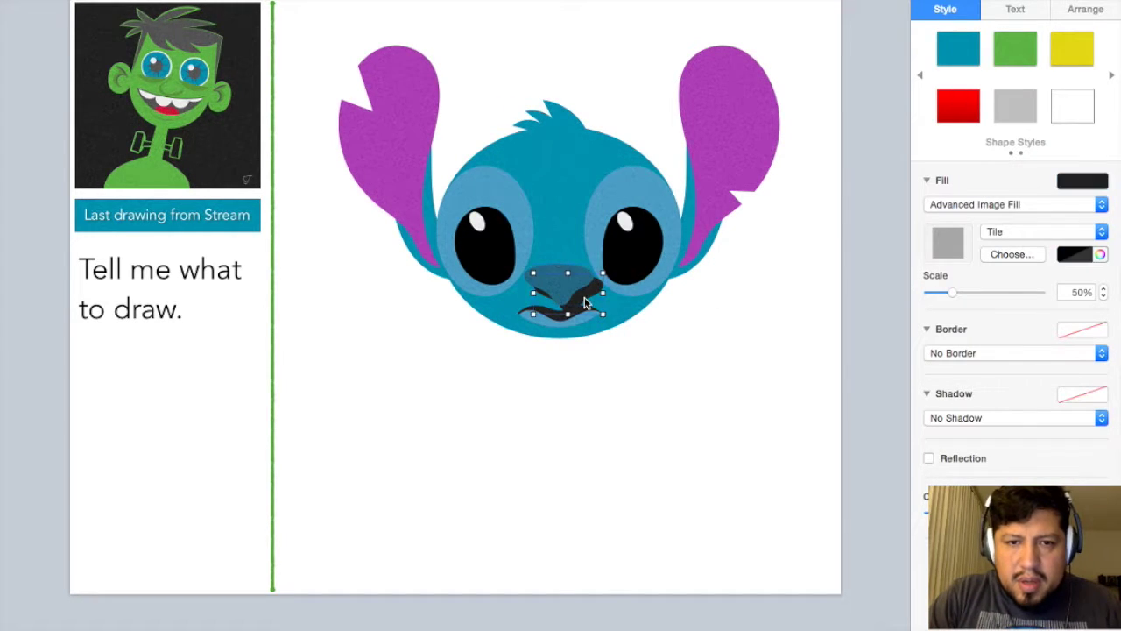
pyautogui.doubleClick(529, 287)
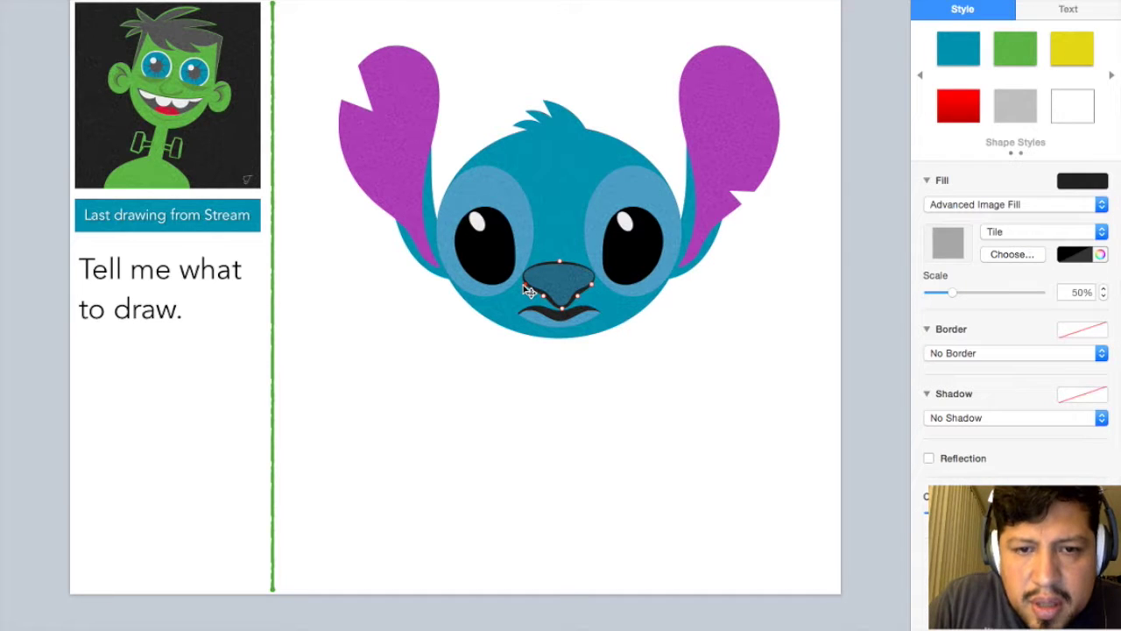
pyautogui.click(741, 340)
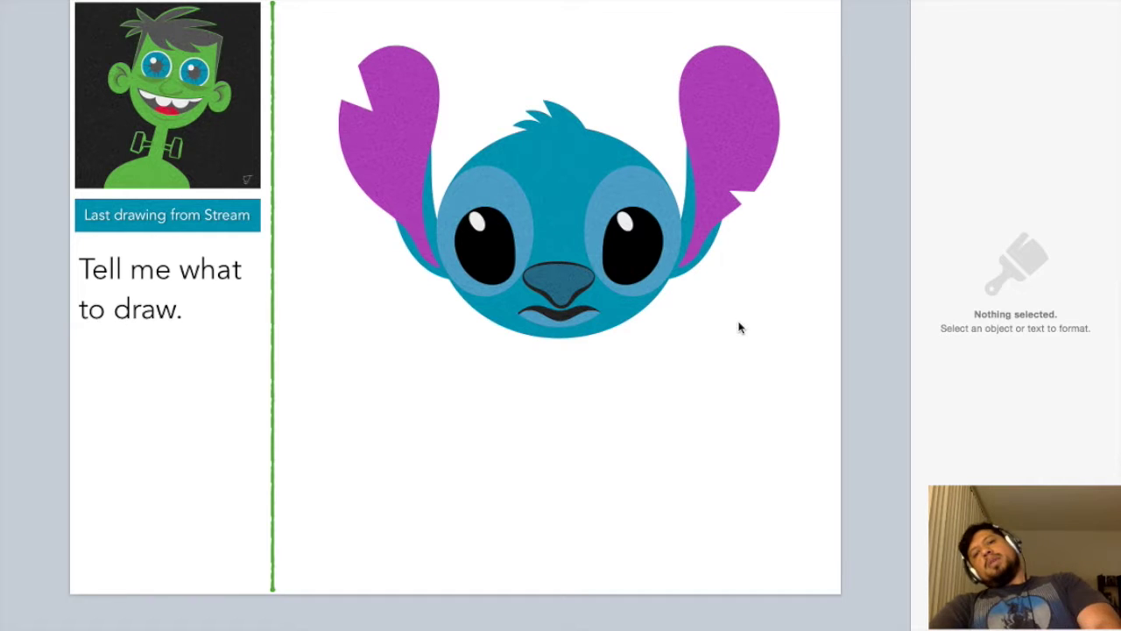
# - Zoom to 300% and add a mirrored dark outline around the right eye patch
pyautogui.click(78, 15)
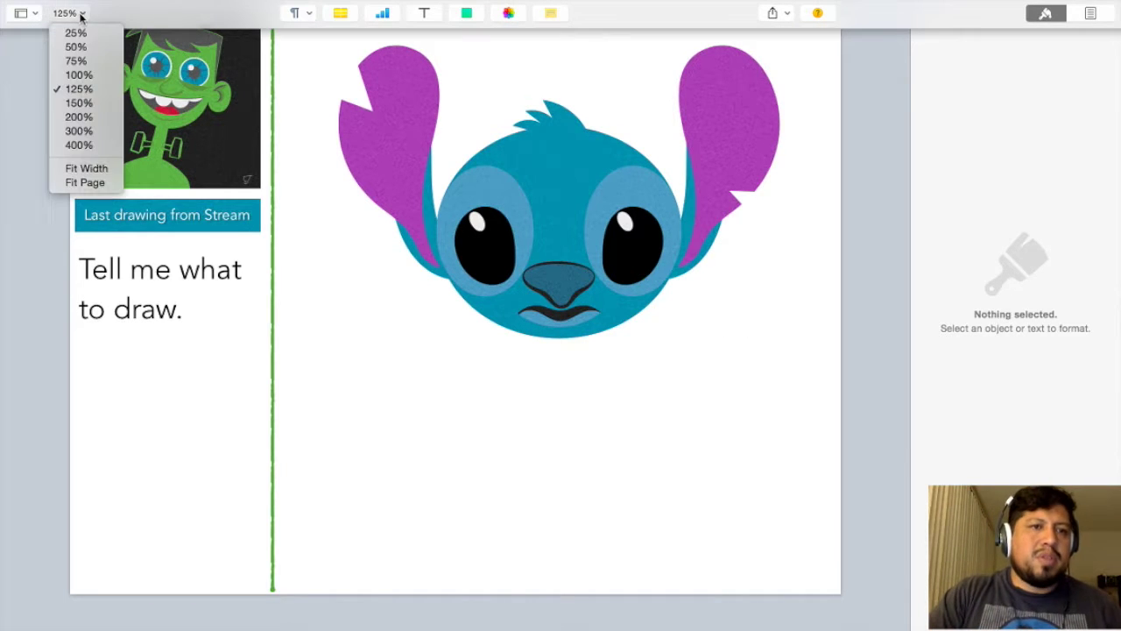
pyautogui.click(99, 129)
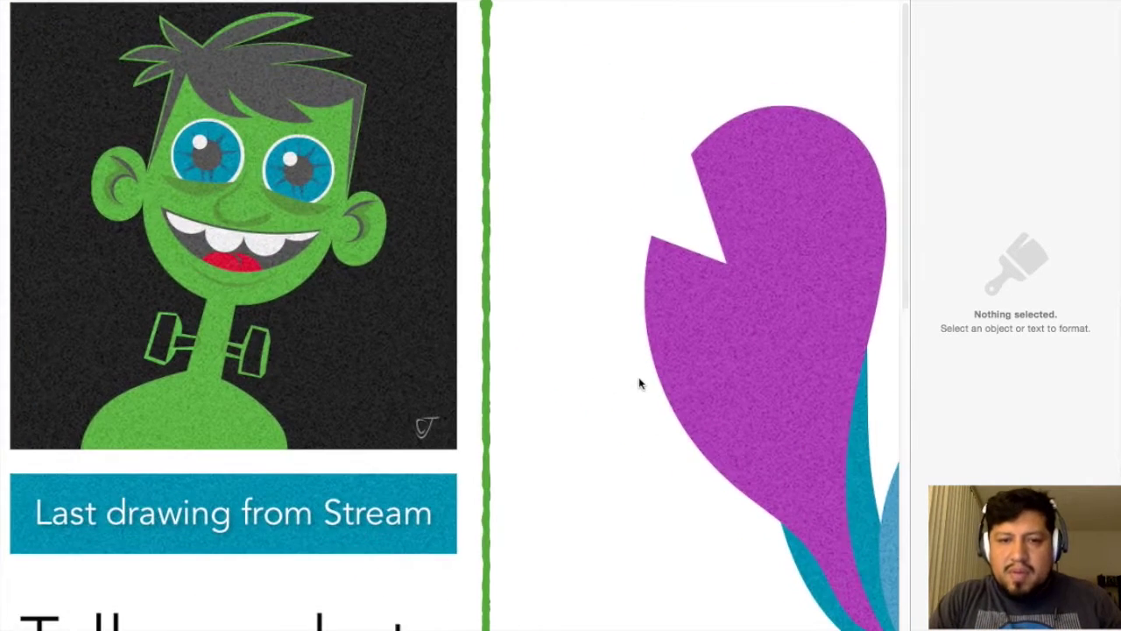
pyautogui.scroll(-3, 639, 377)
pyautogui.scroll(-4, 641, 421)
pyautogui.scroll(-3, 473, 613)
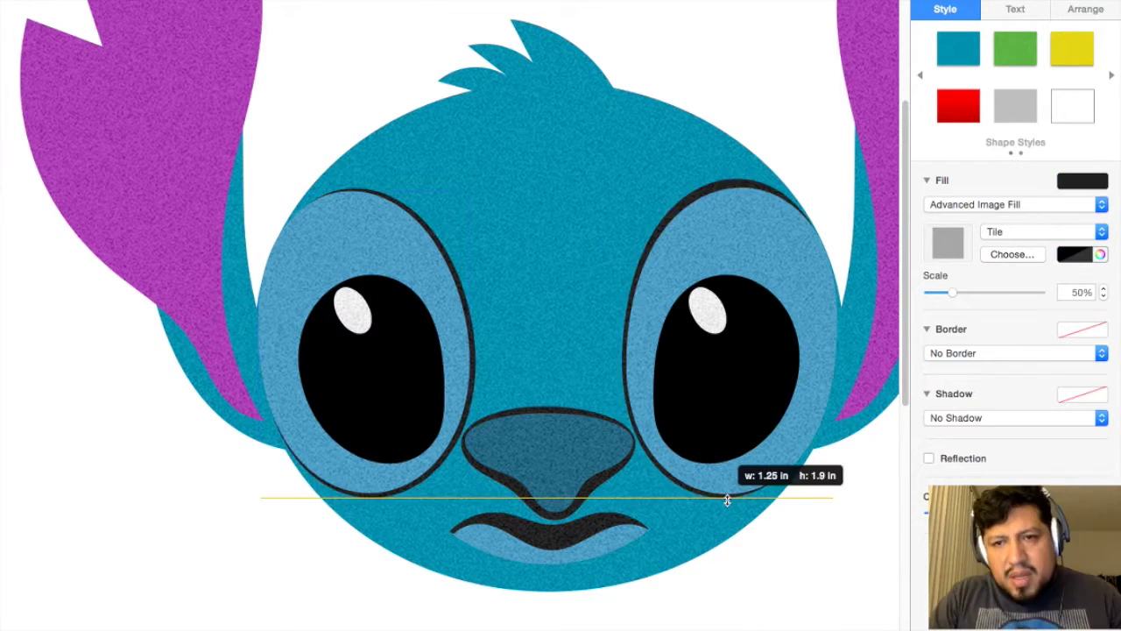
pyautogui.click(881, 438)
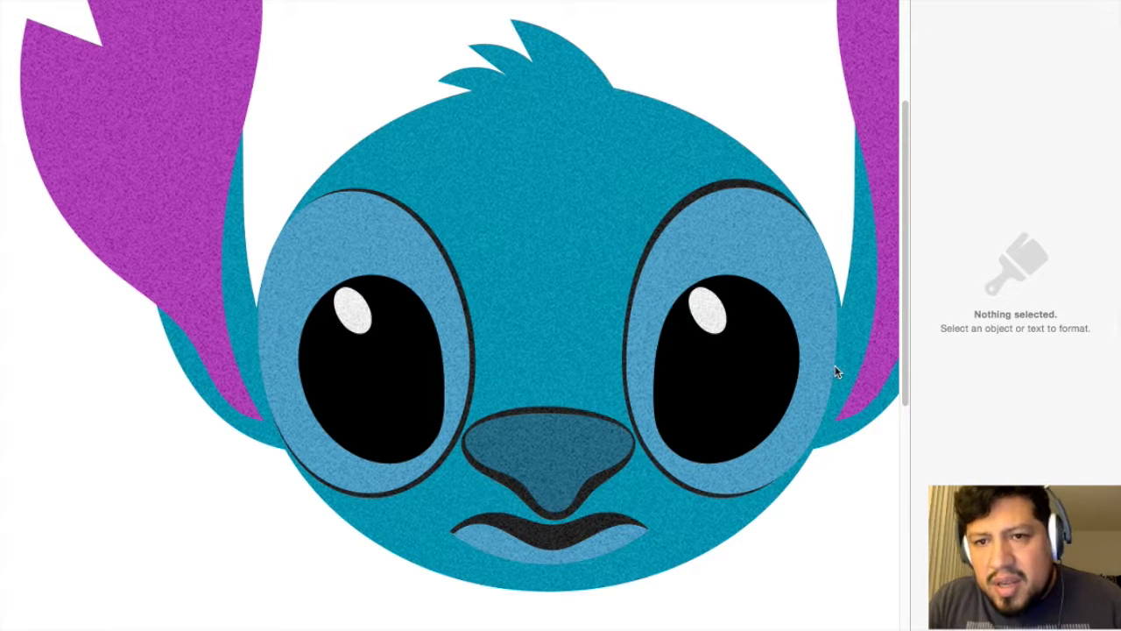
# - Check the left eye outline and replace the mouth with an open toothy one
pyautogui.click(420, 220)
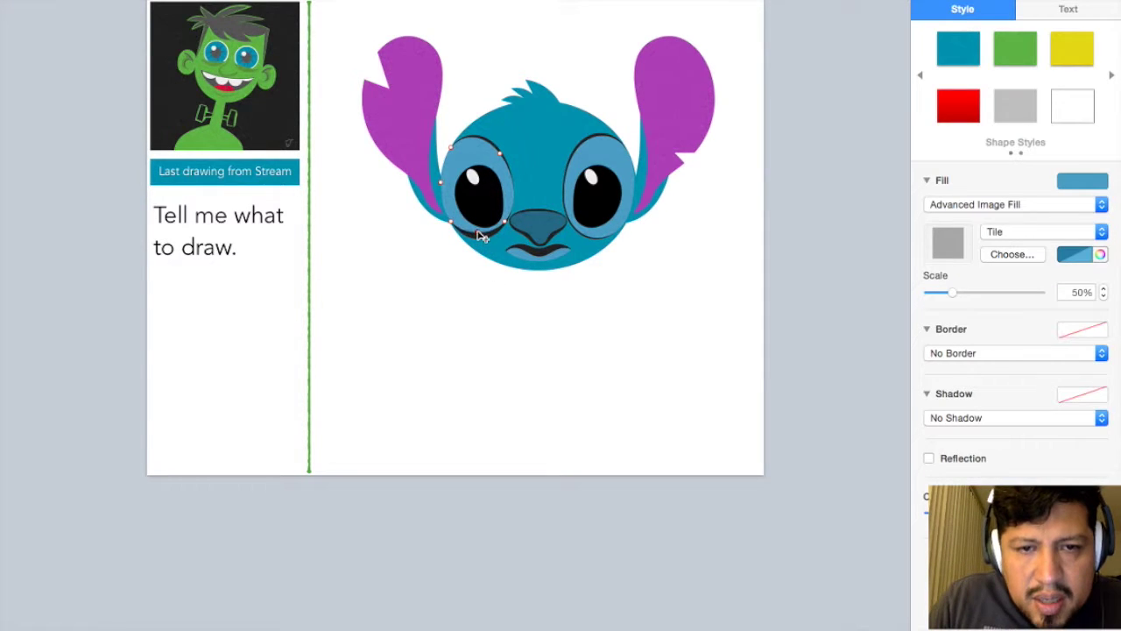
pyautogui.click(673, 307)
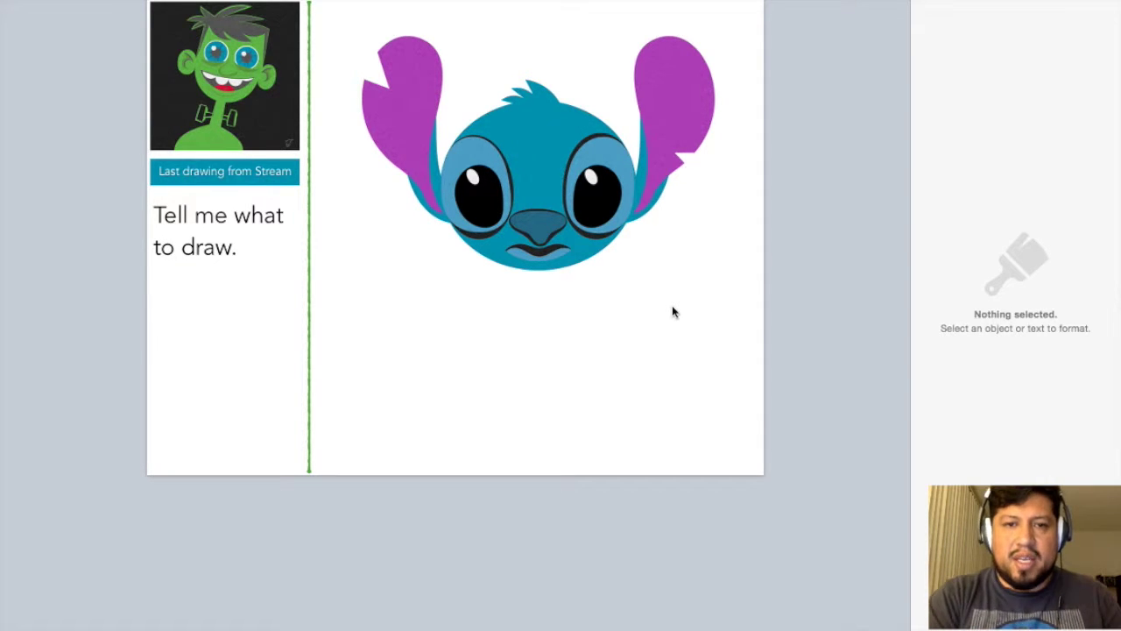
pyautogui.press('Down')
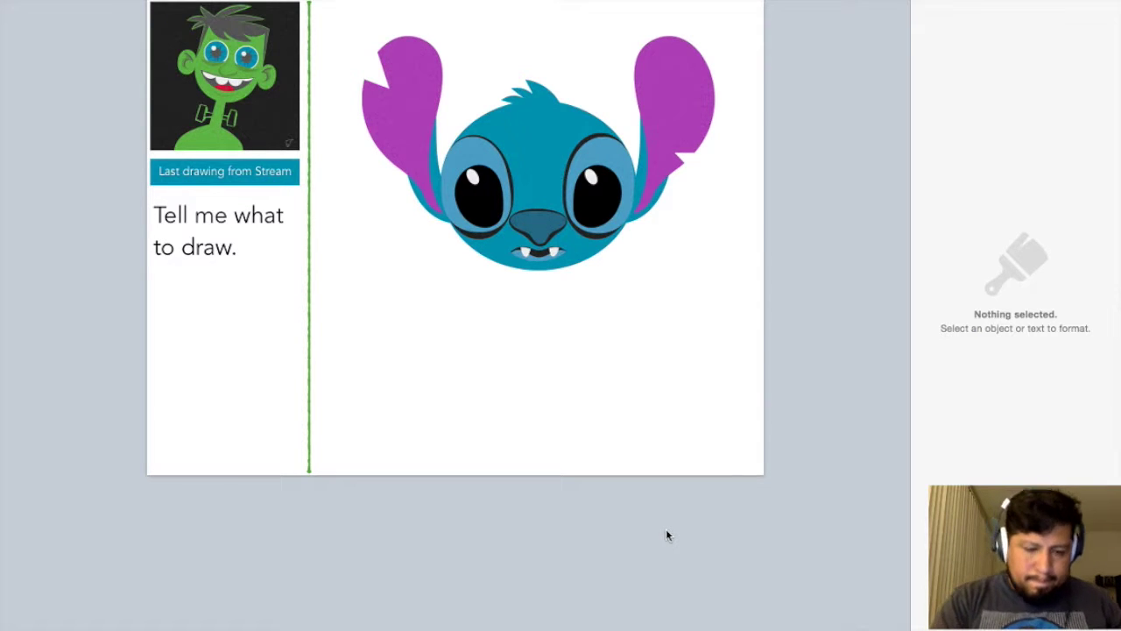
# - Paste an oval body shape below the face, undoing a trial narrowing
pyautogui.press('super+v')
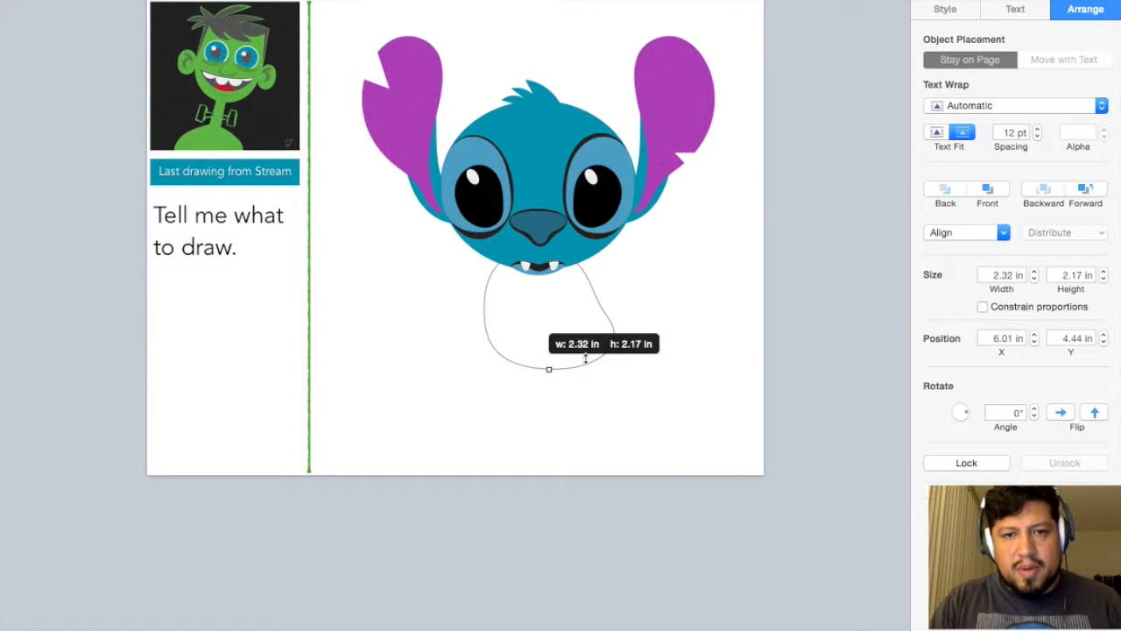
pyautogui.moveTo(614, 308); pyautogui.dragTo(585, 303)
pyautogui.press('super+z')
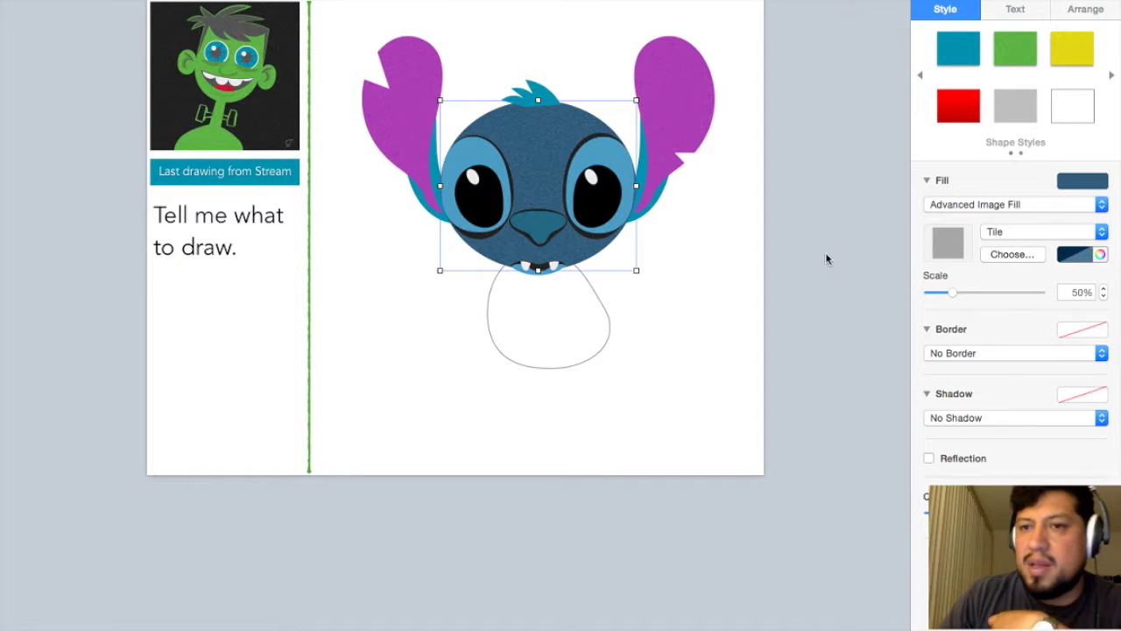
# - Apply the dark blue shape style, select the inner ear and hair tuft, and zoom in closely
pyautogui.click(1111, 75)
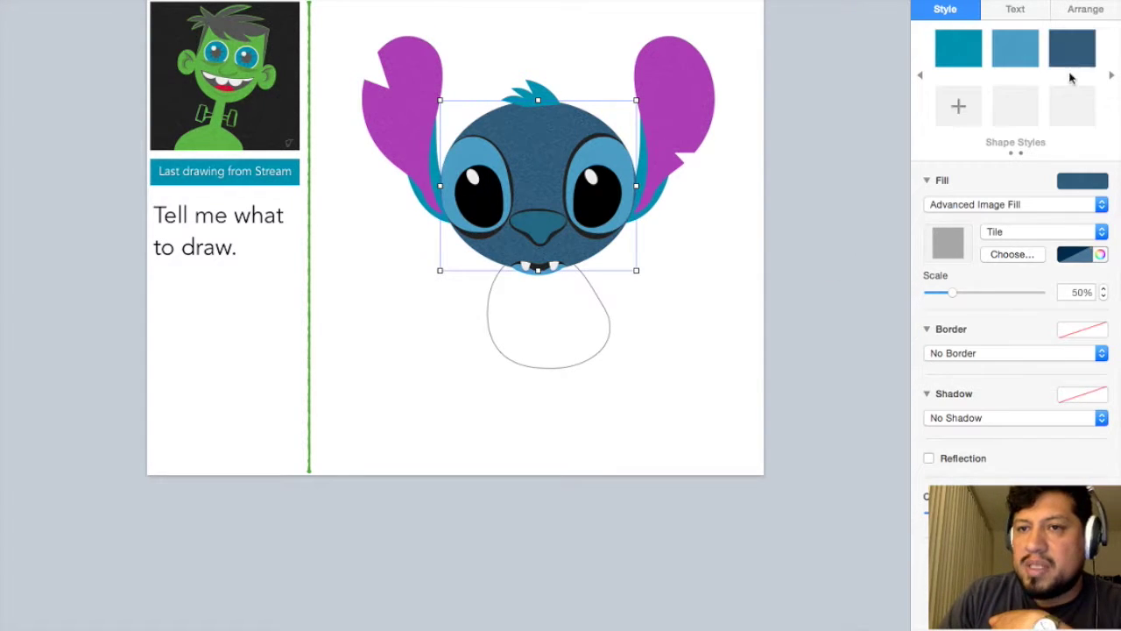
pyautogui.click(643, 181)
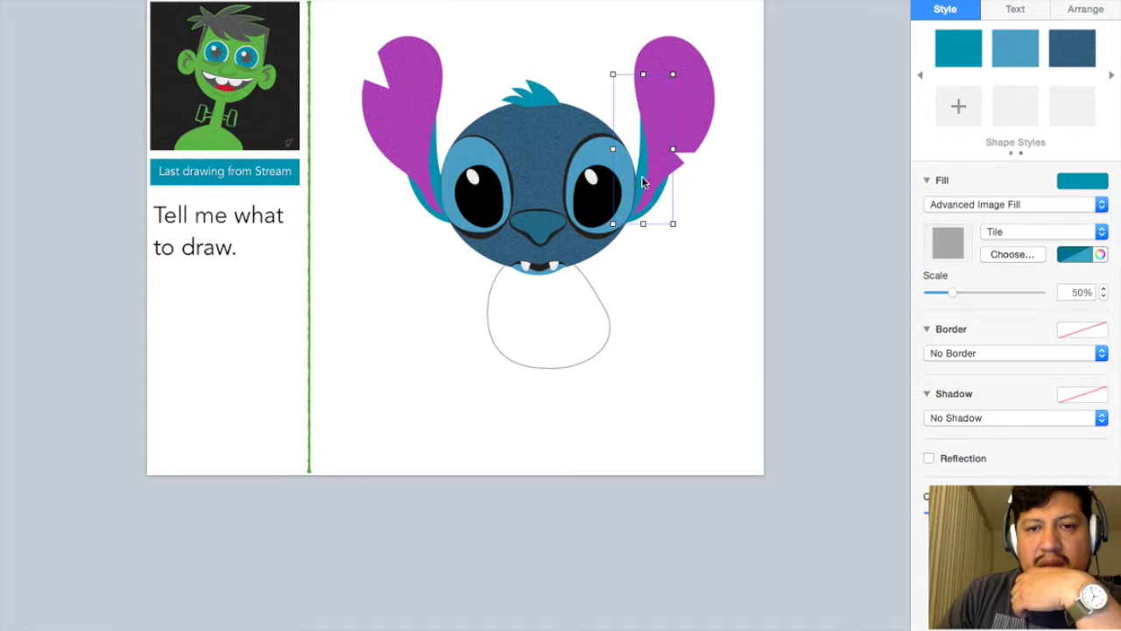
pyautogui.keyDown('shift'); pyautogui.click(539, 104); pyautogui.keyUp('shift')
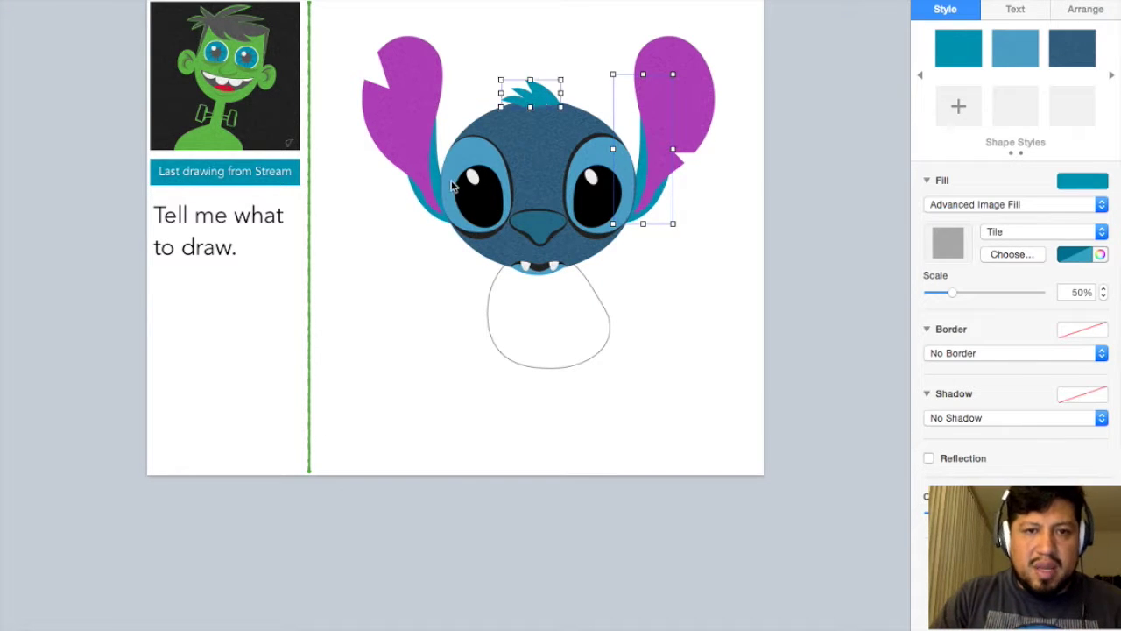
pyautogui.keyDown('shift'); pyautogui.click(436, 219); pyautogui.keyUp('shift')
pyautogui.click(1085, 10)
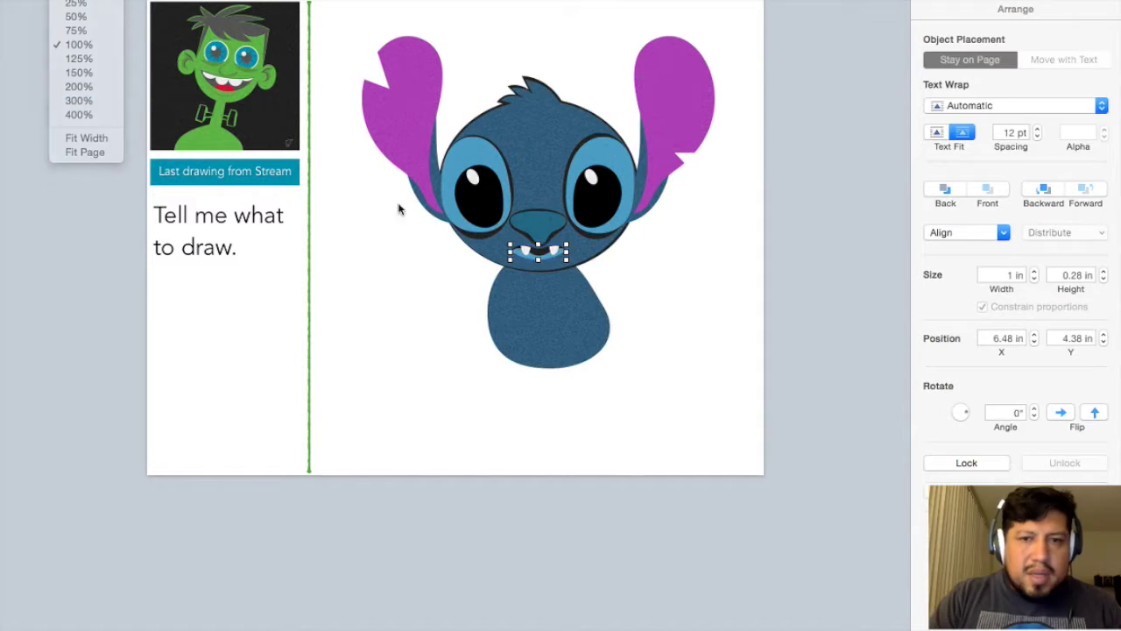
# - Drag the mouth's points into a wavy open grin, then zoom back to the whole page
pyautogui.hscroll(5, 538, 382)
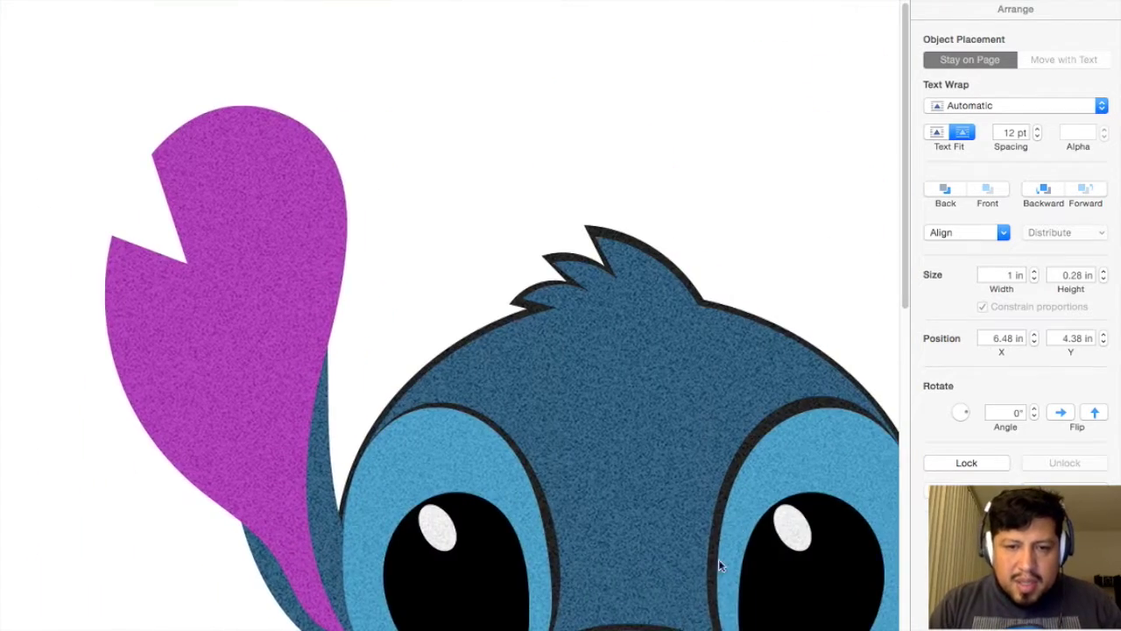
pyautogui.scroll(-3, 718, 559)
pyautogui.scroll(-3, 738, 522)
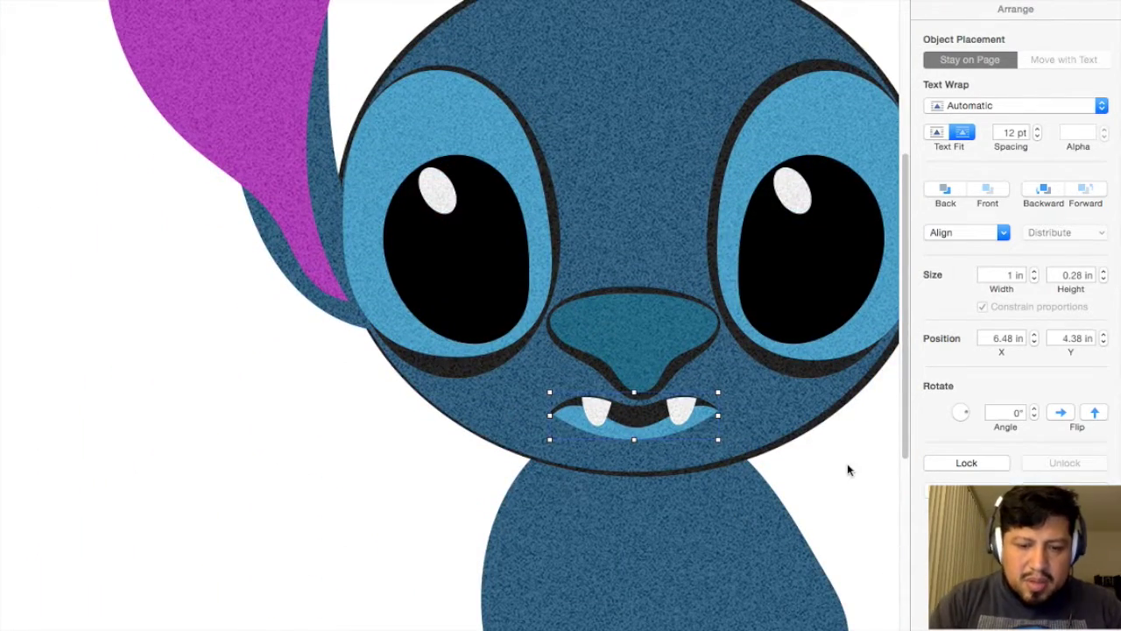
pyautogui.doubleClick(708, 390)
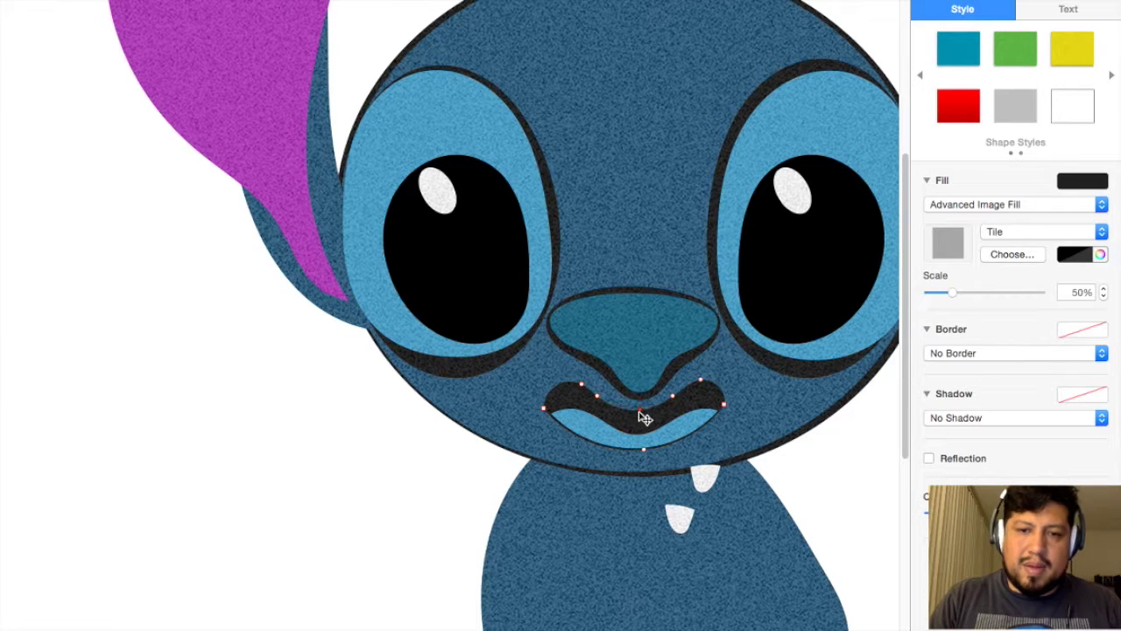
pyautogui.click(859, 530)
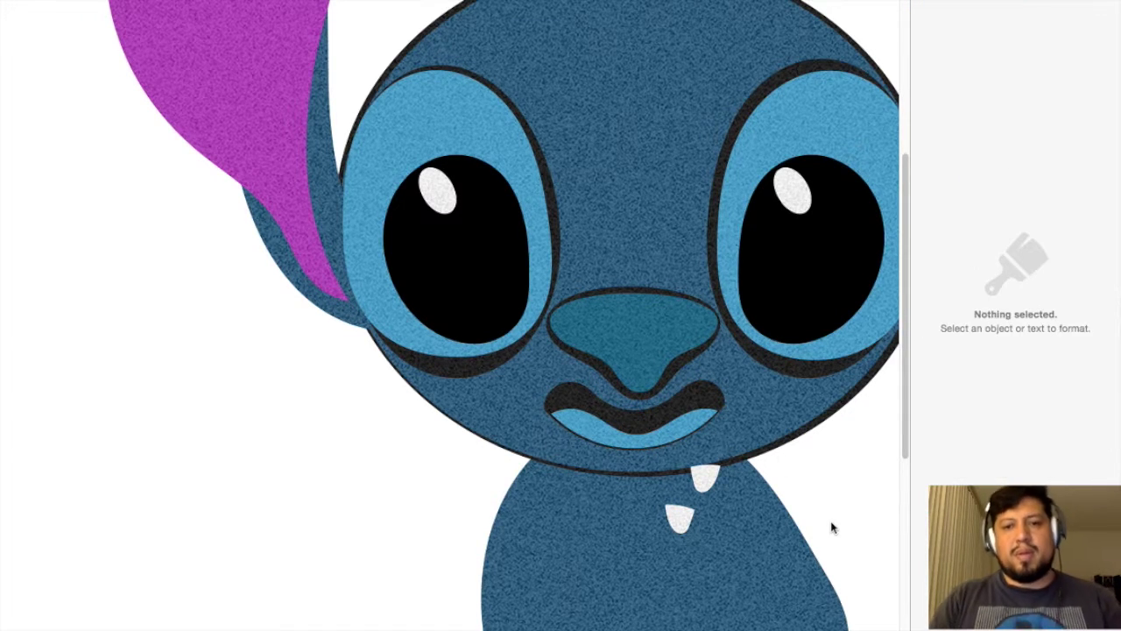
pyautogui.press('super+shift+0')
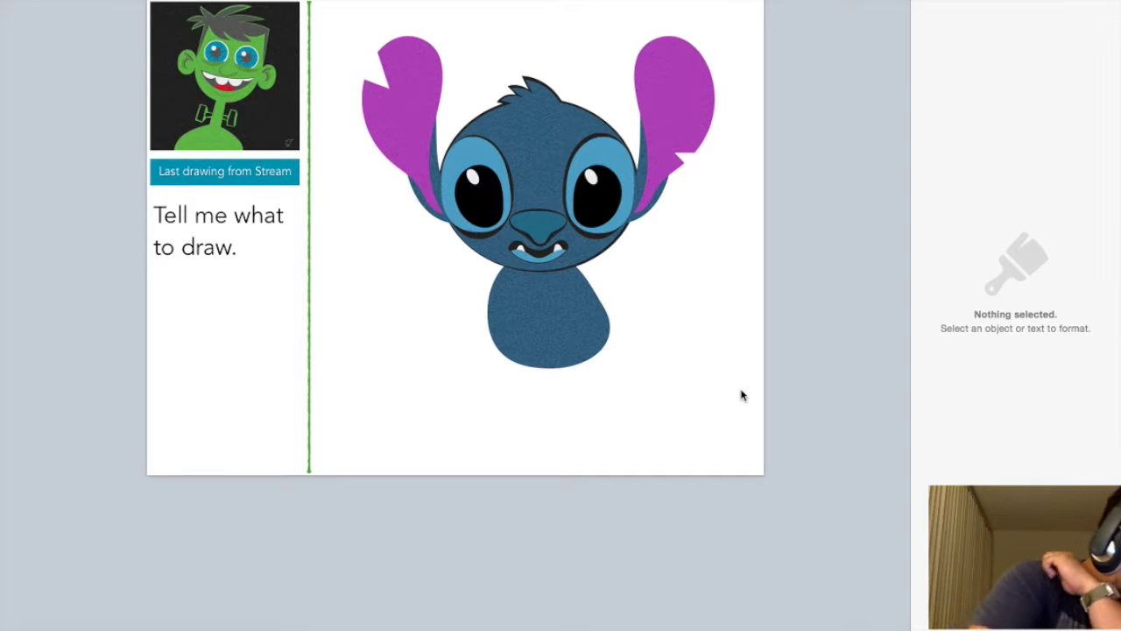
# - Add a light blue body copy as a chest patch, then close the dark lower-body and claw shapes
pyautogui.press('Tab')
pyautogui.click(1021, 49)
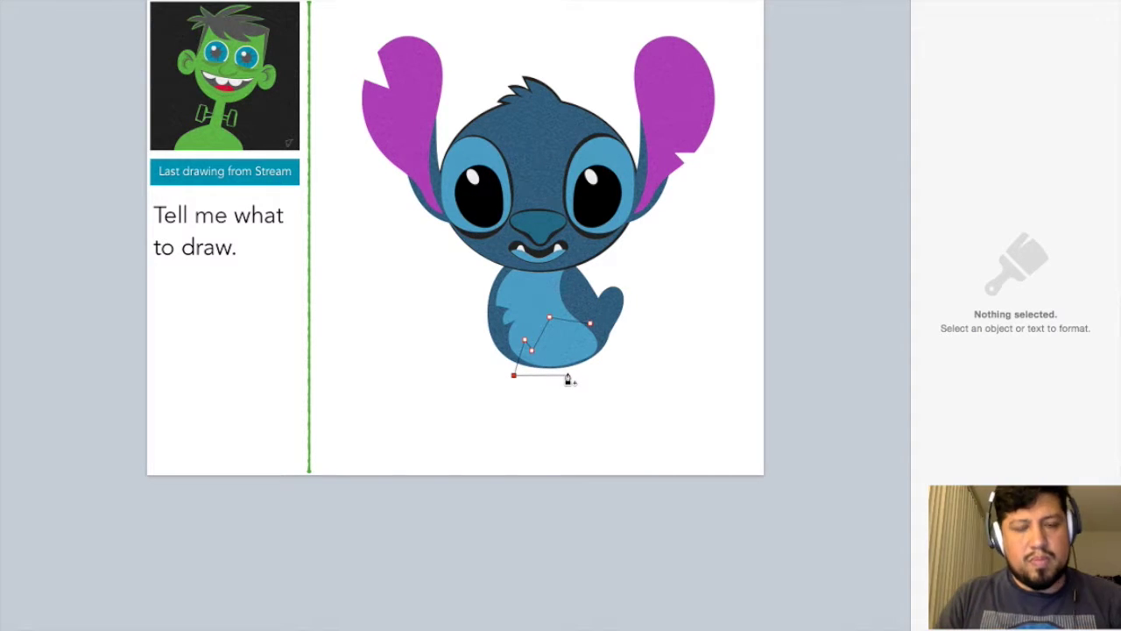
pyautogui.click(514, 375)
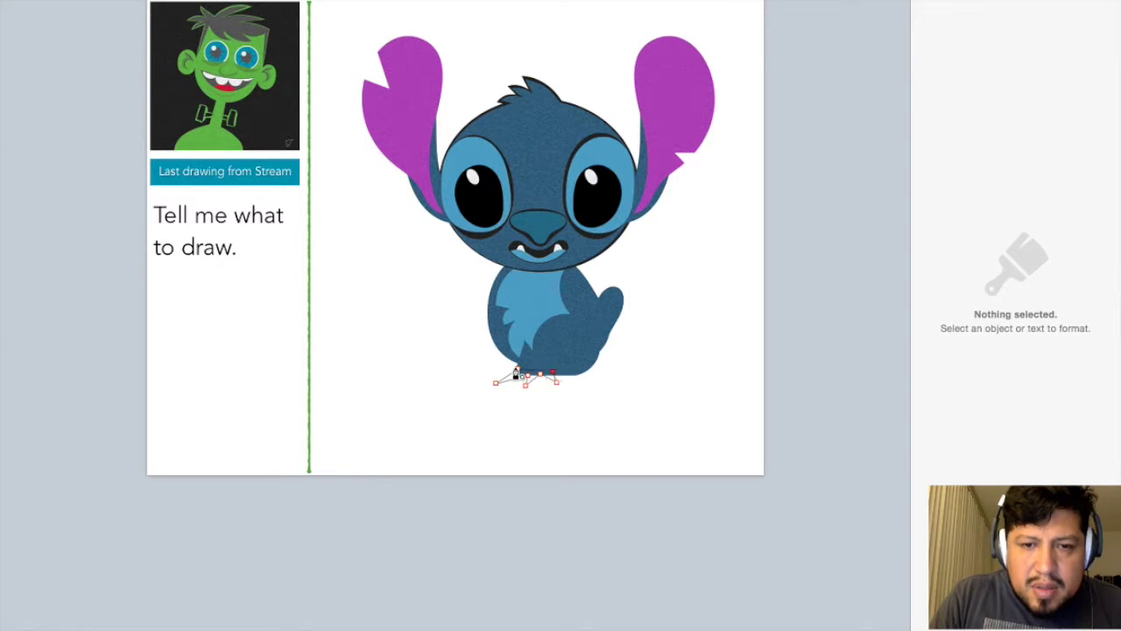
pyautogui.click(516, 375)
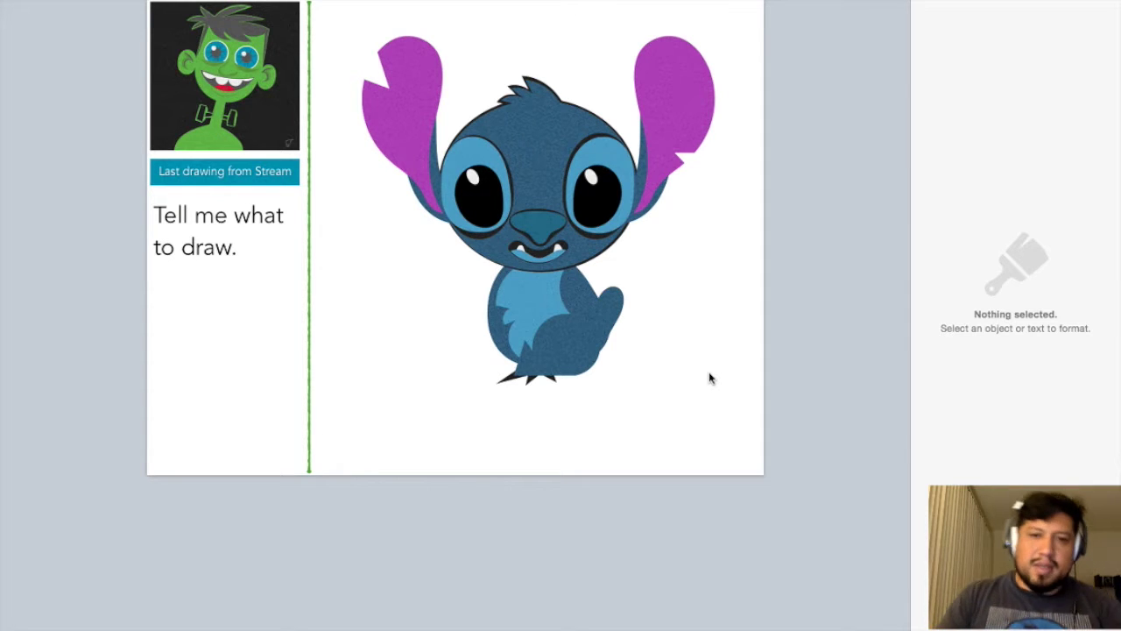
# - Check the new claw shape, select the blue leg, and magnify the page view
pyautogui.click(510, 379)
pyautogui.click(633, 401)
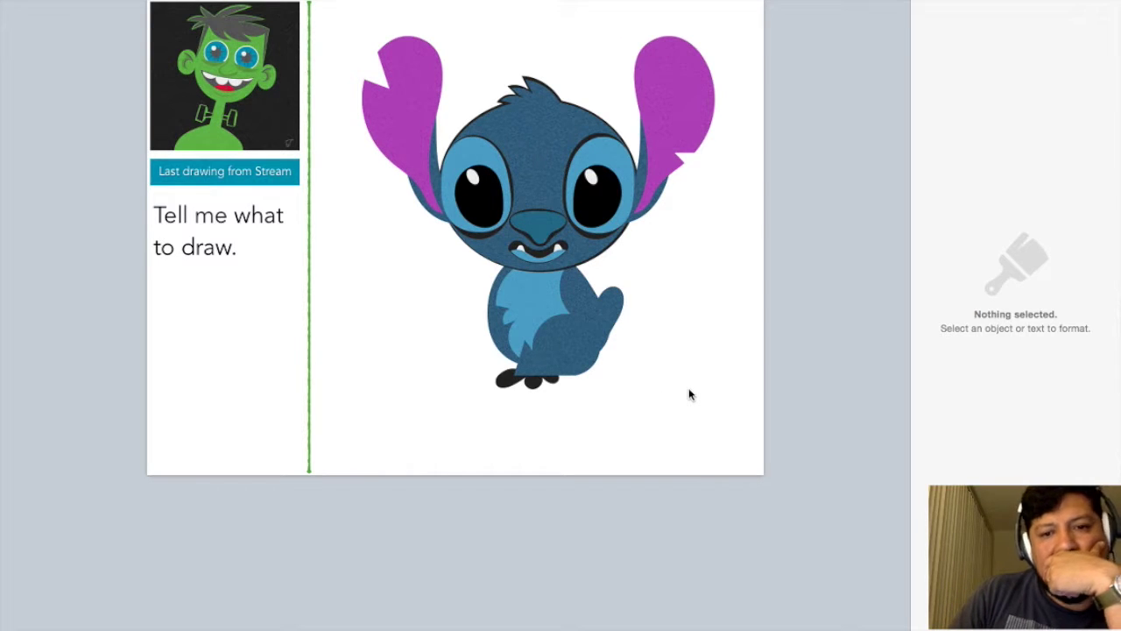
pyautogui.click(570, 346)
pyautogui.click(79, 44)
pyautogui.click(79, 101)
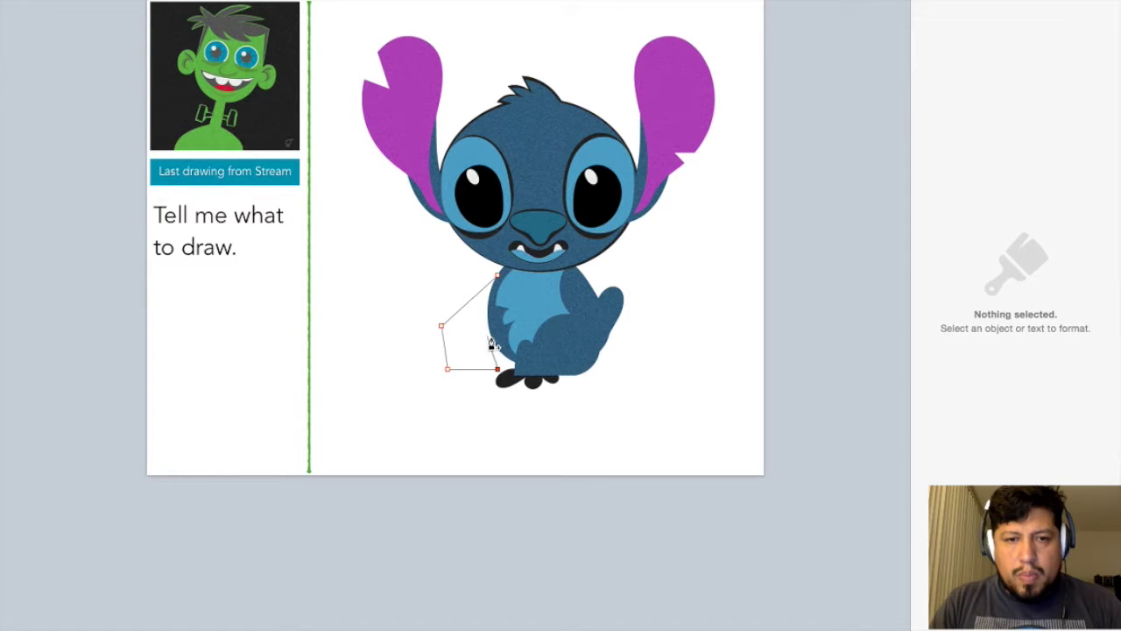
# - Finish the front leg and foot, then draw a second foot and move it under the haunch
pyautogui.click(488, 337)
pyautogui.press('Escape')
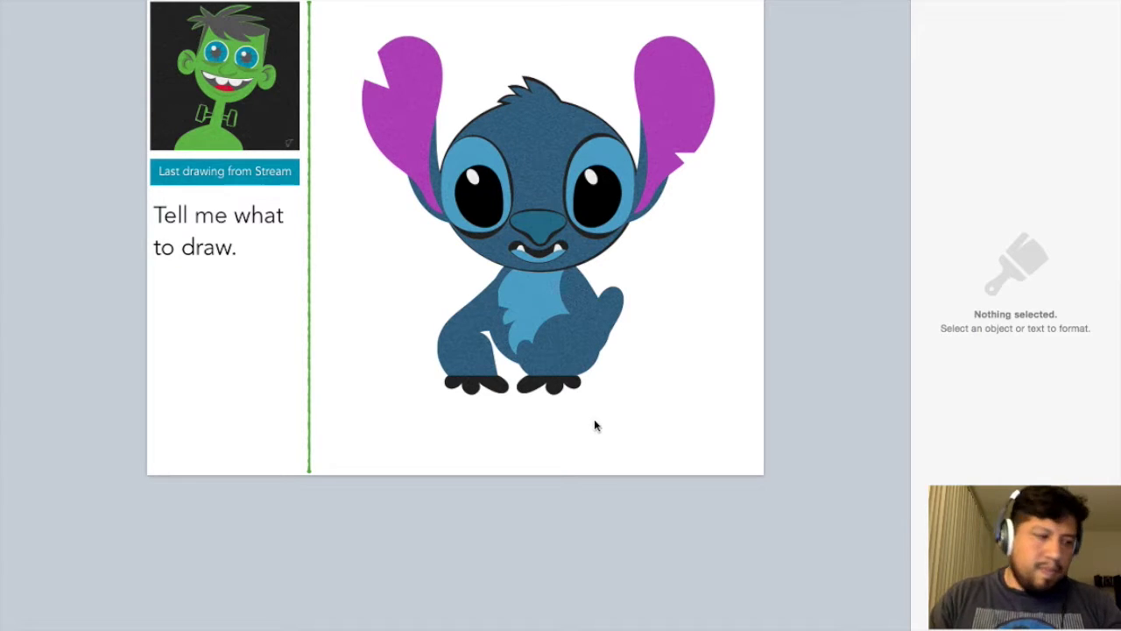
pyautogui.click(590, 331)
pyautogui.click(618, 309)
pyautogui.click(643, 352)
pyautogui.click(624, 362)
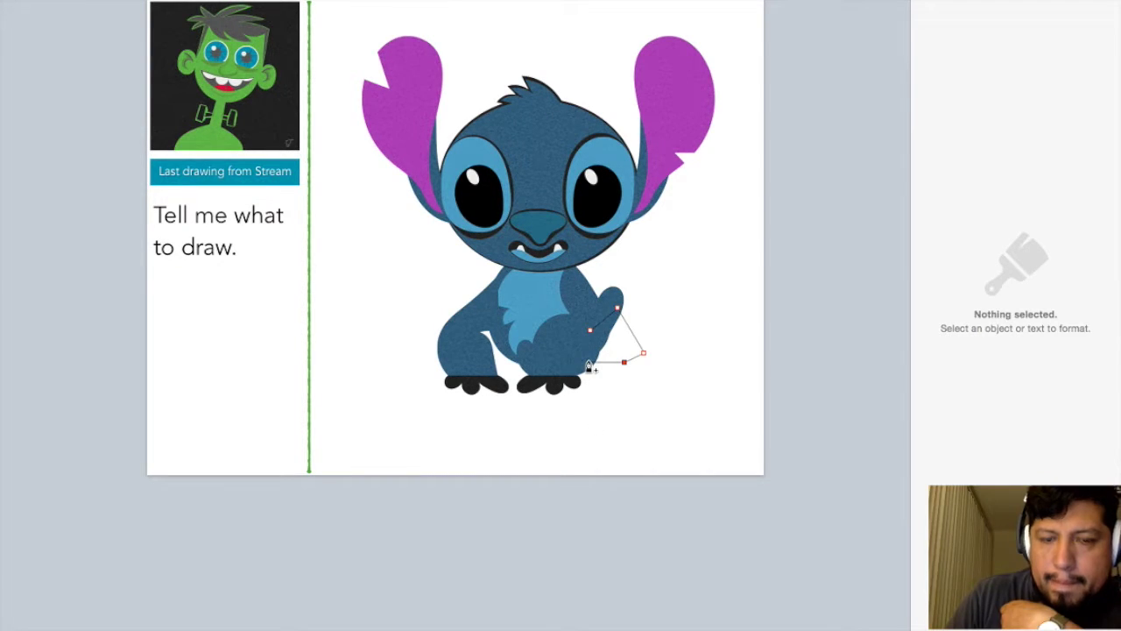
pyautogui.click(589, 363)
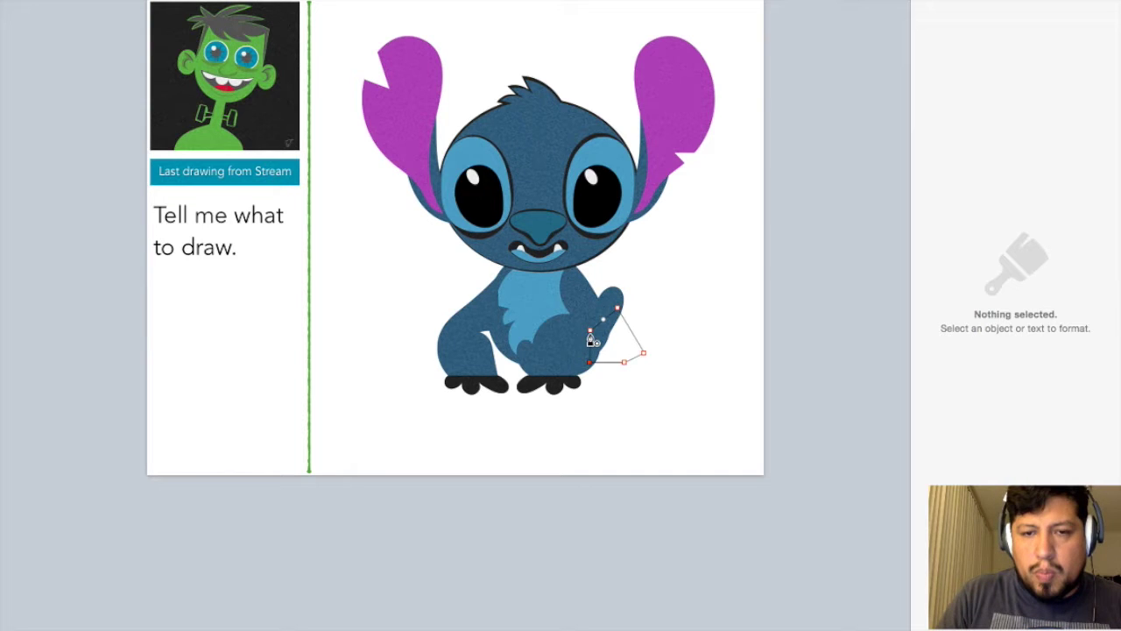
pyautogui.click(589, 331)
pyautogui.moveTo(618, 346)
pyautogui.mouseDown()
pyautogui.moveTo(622, 386)
pyautogui.moveTo(683, 377)
pyautogui.mouseUp()
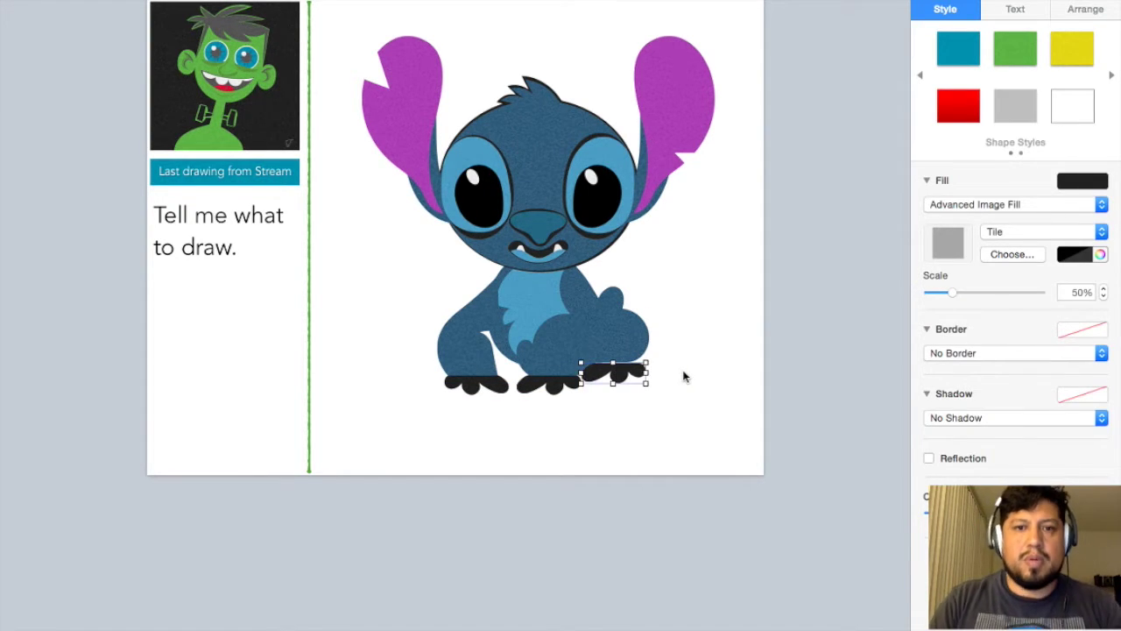
# - Draw a curved line along the front leg and paste darker purple shapes over both ears
pyautogui.click(486, 301)
pyautogui.moveTo(502, 353); pyautogui.dragTo(497, 354)
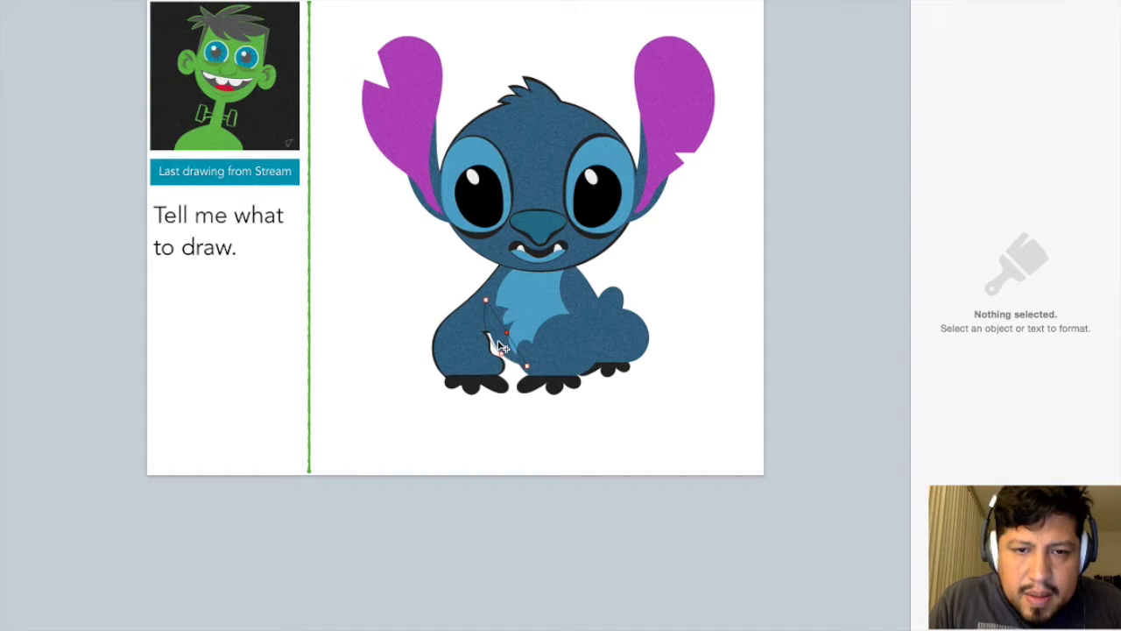
pyautogui.press('Return')
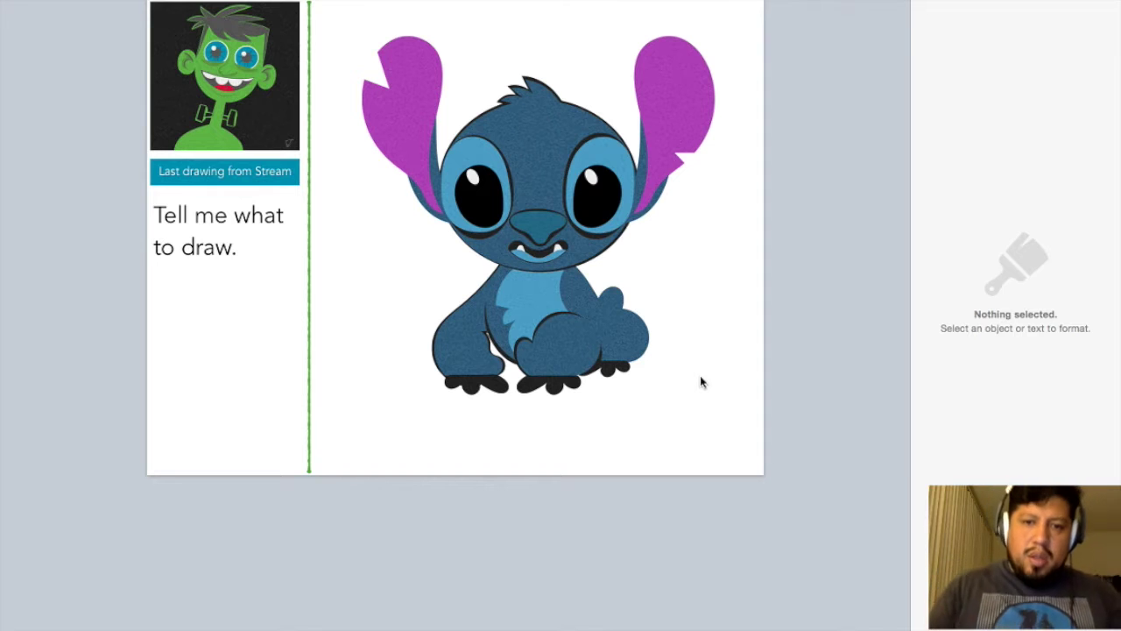
pyautogui.press('super+v')
pyautogui.click(730, 297)
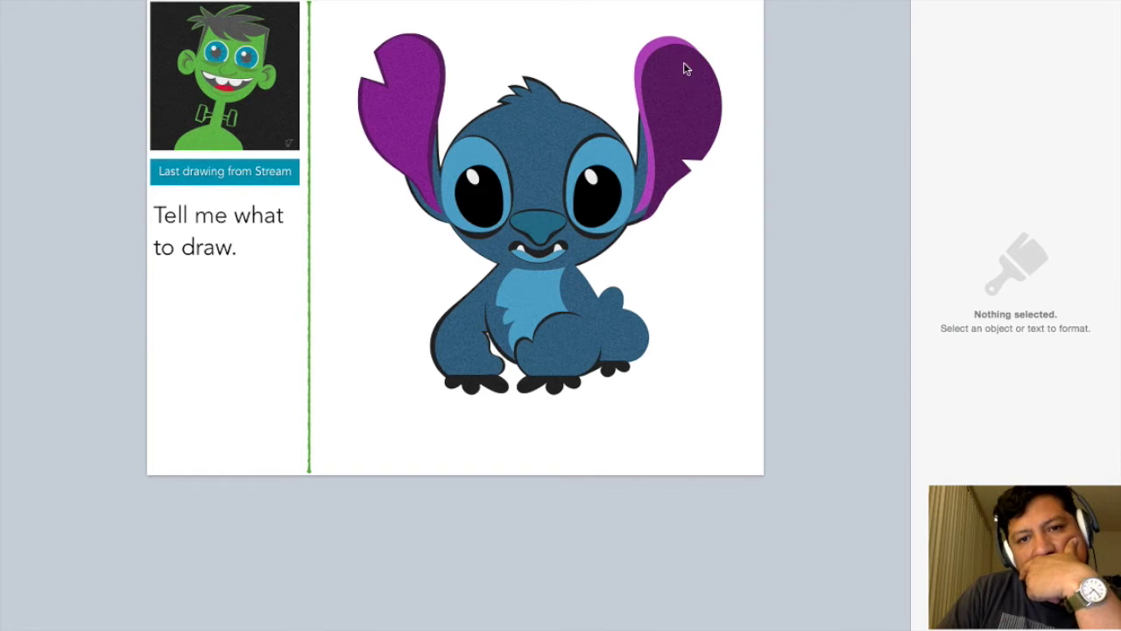
# - Draw a three-point outline around the haunch bump and fill it black
pyautogui.click(574, 263)
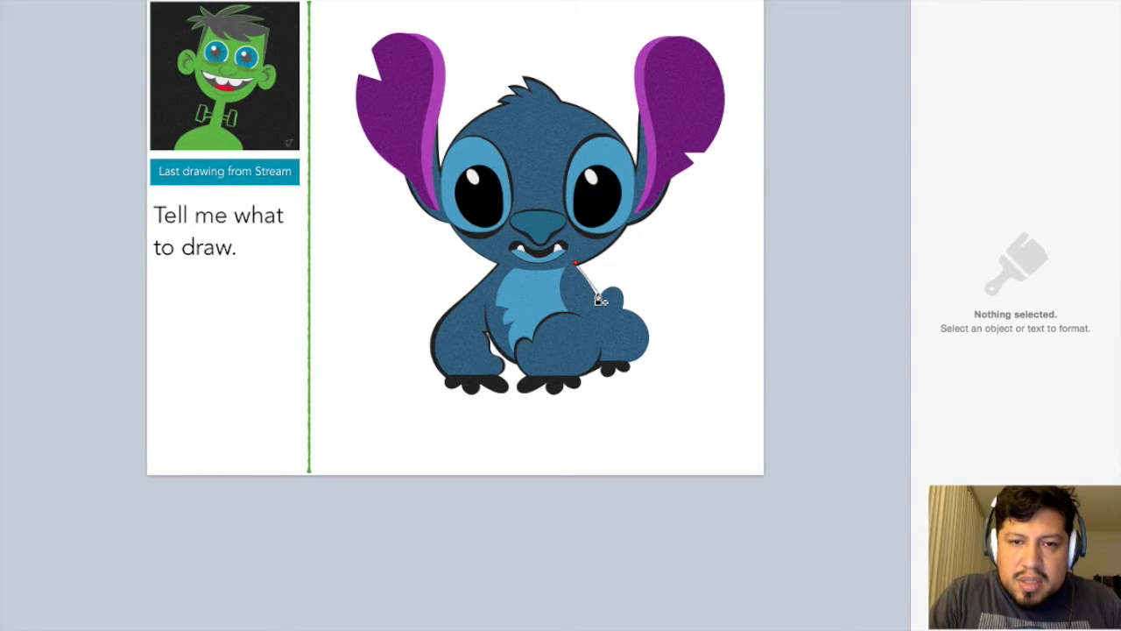
pyautogui.click(599, 296)
pyautogui.click(616, 280)
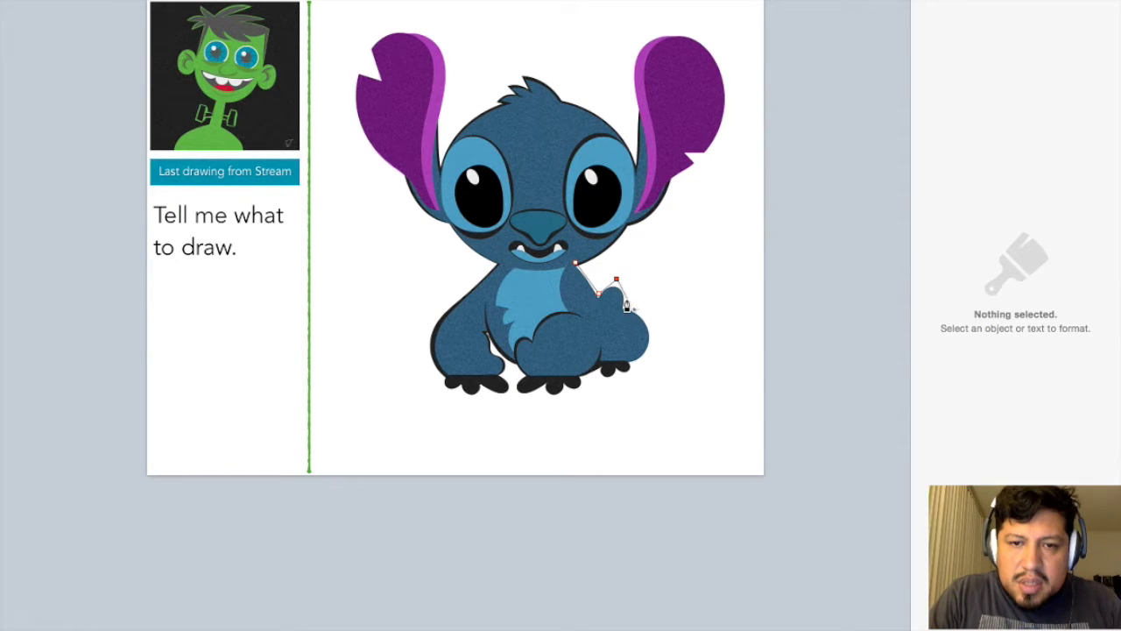
pyautogui.press('Escape')
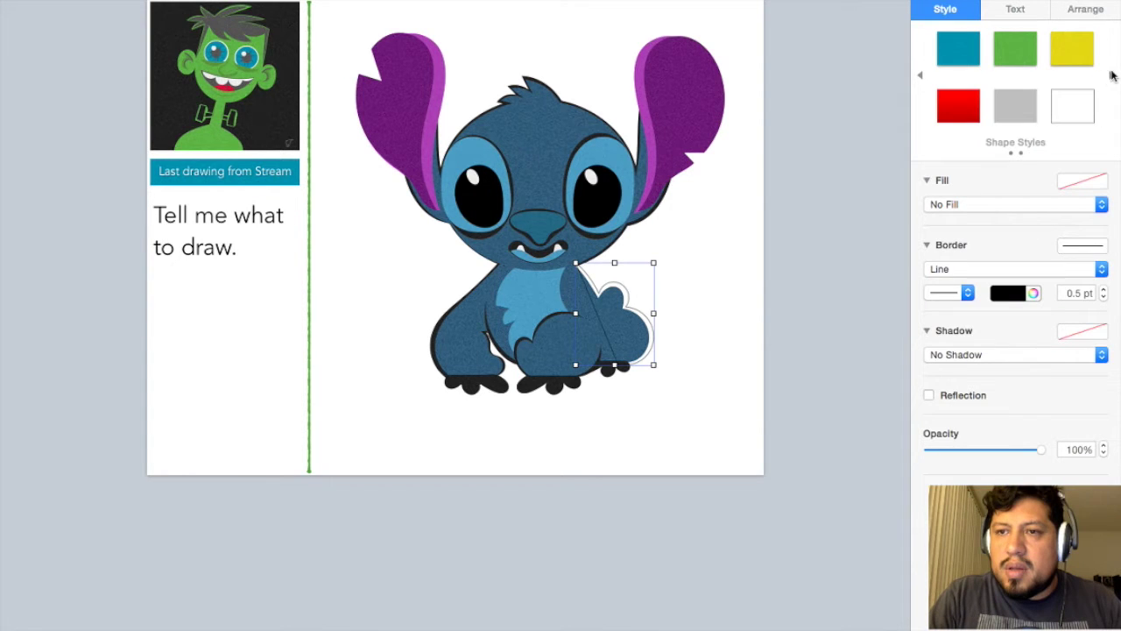
pyautogui.click(1111, 75)
pyautogui.click(955, 109)
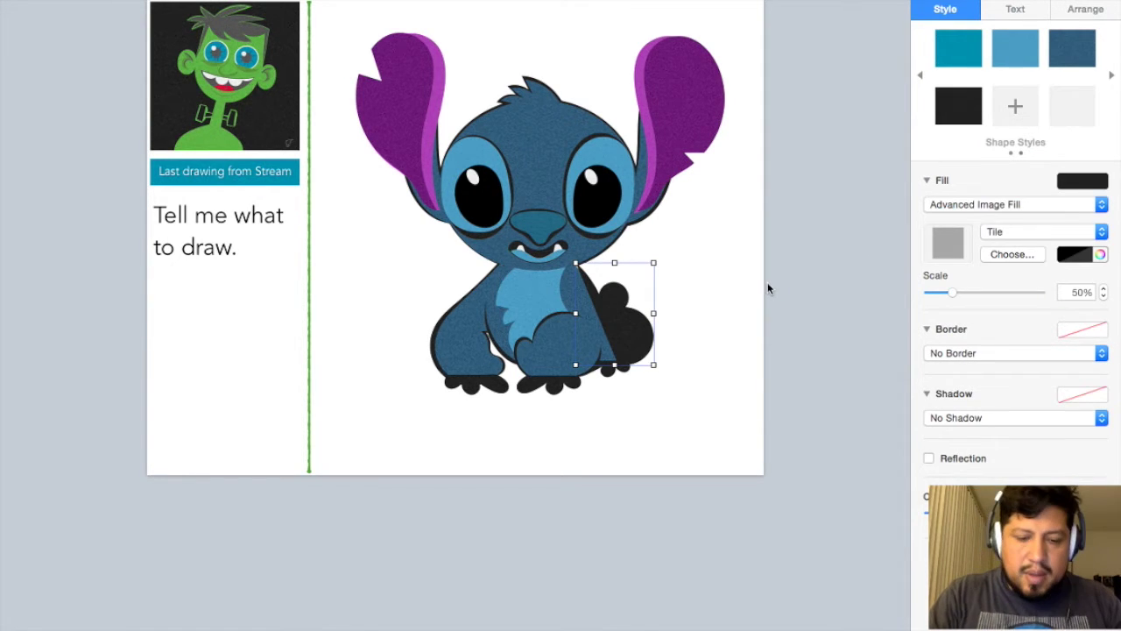
pyautogui.click(734, 357)
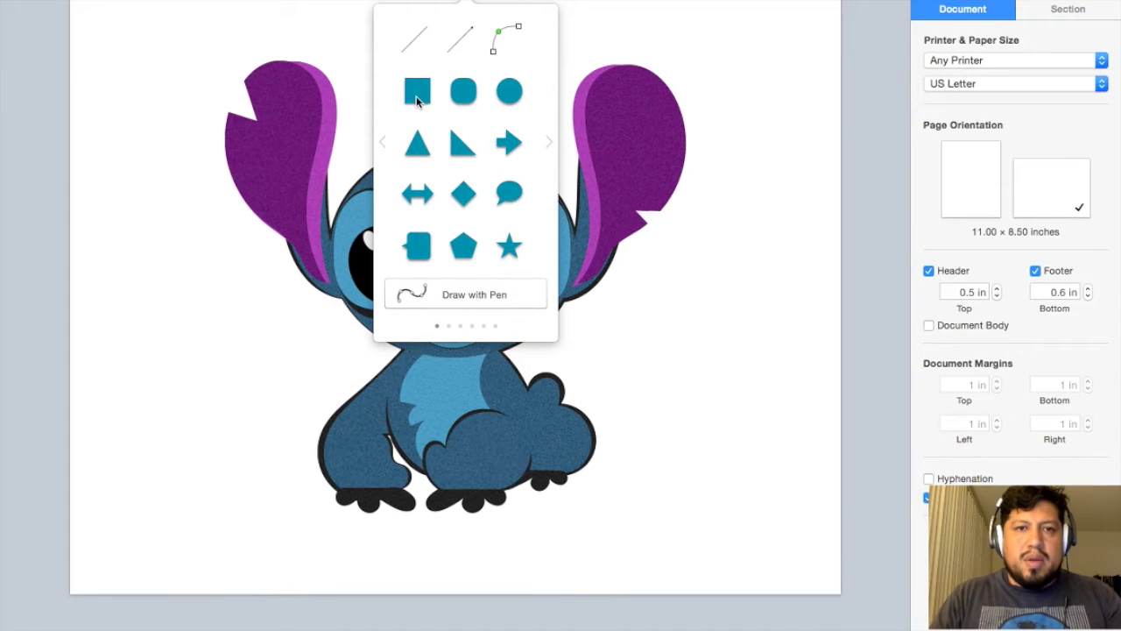
# - Insert a square, stretch it over the whole figure, and send it behind Stitch
pyautogui.click(418, 92)
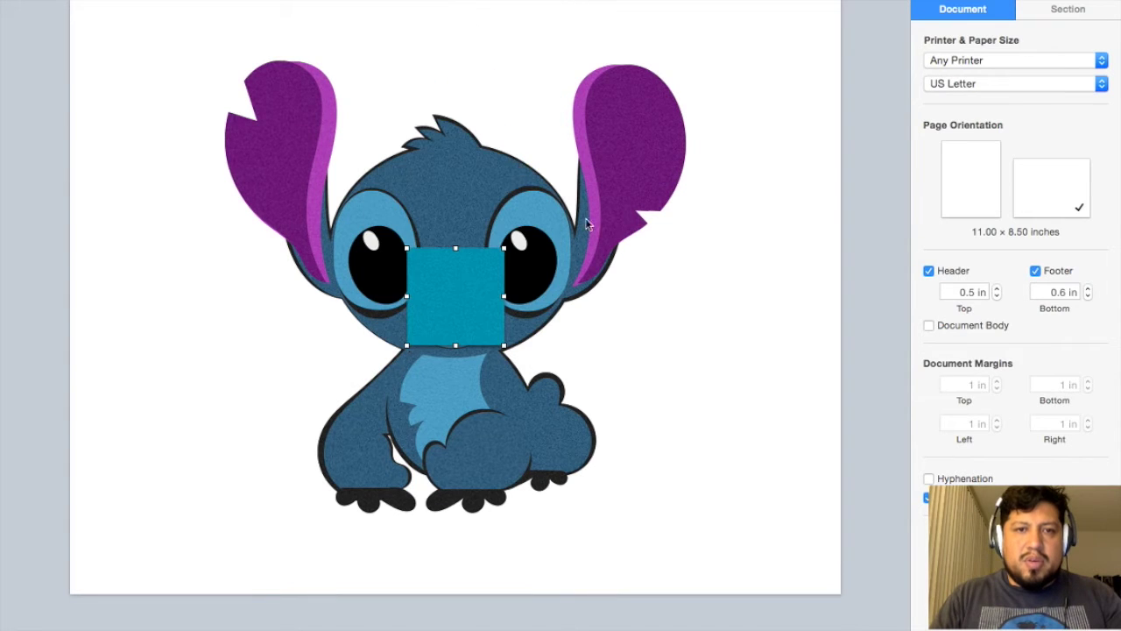
pyautogui.moveTo(504, 300)
pyautogui.mouseDown()
pyautogui.moveTo(807, 296)
pyautogui.moveTo(706, 295)
pyautogui.mouseUp()
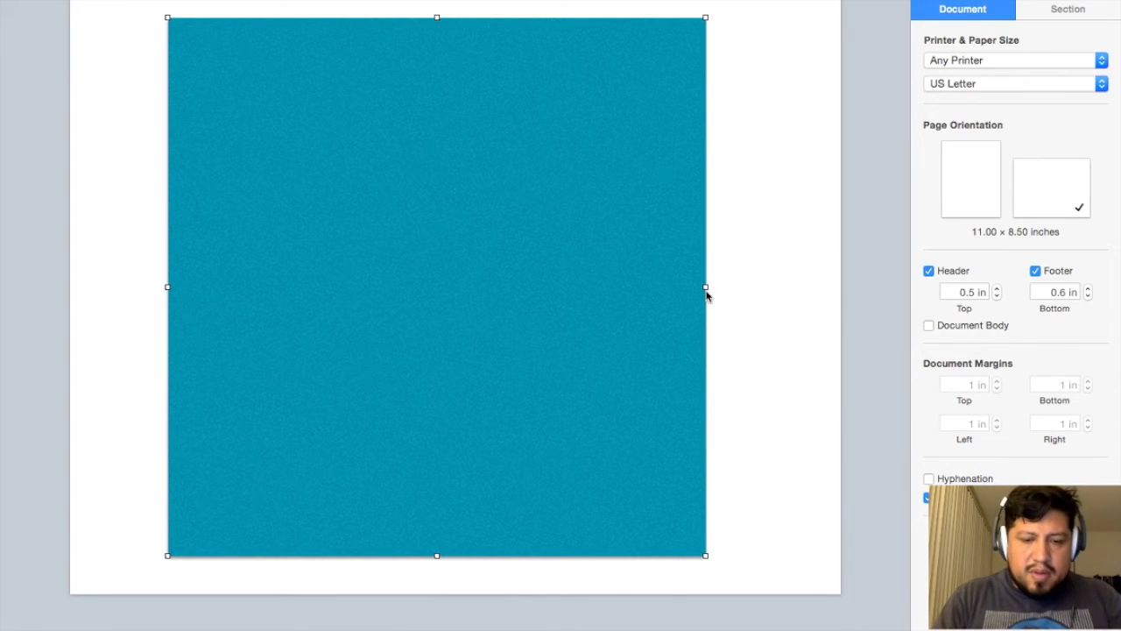
pyautogui.press('alt+shift+super+b')
pyautogui.click(758, 473)
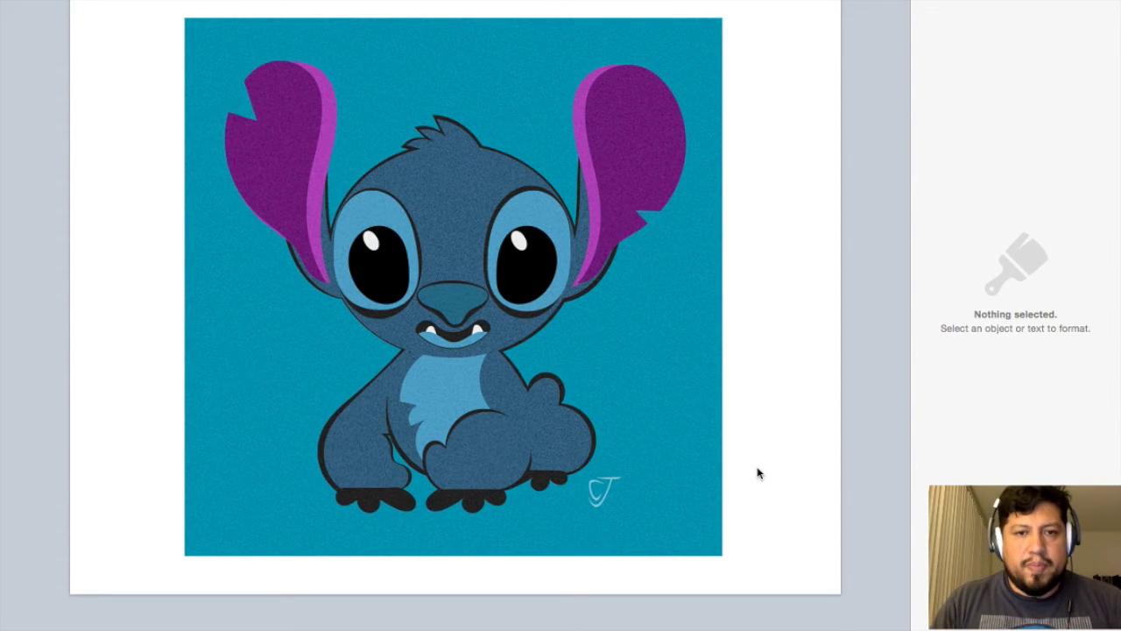
pyautogui.click(688, 361)
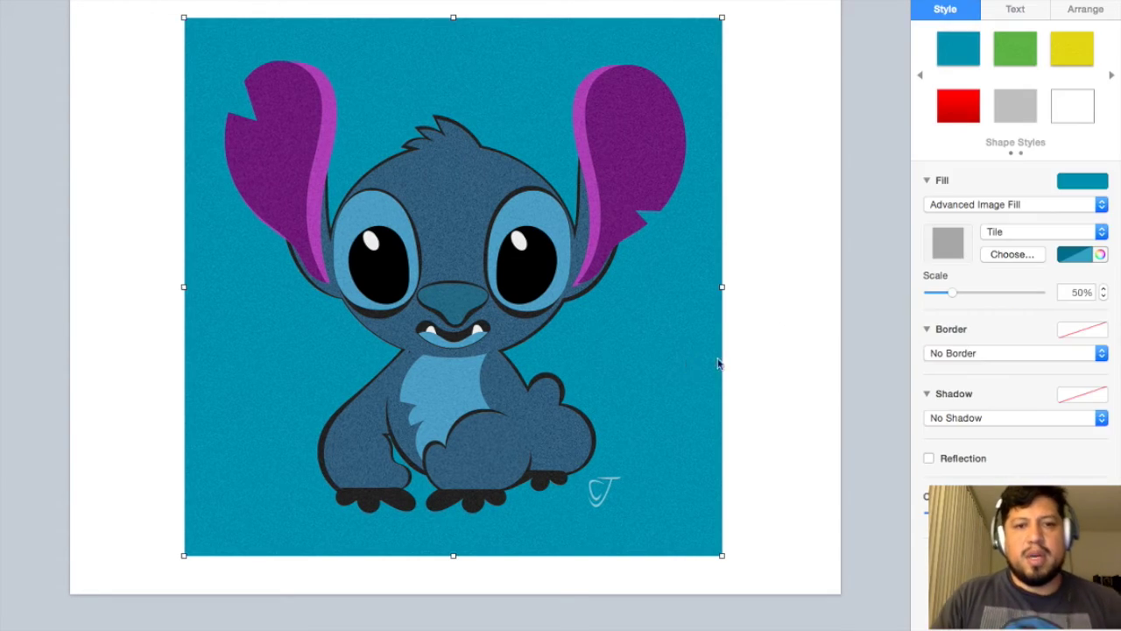
pyautogui.click(773, 356)
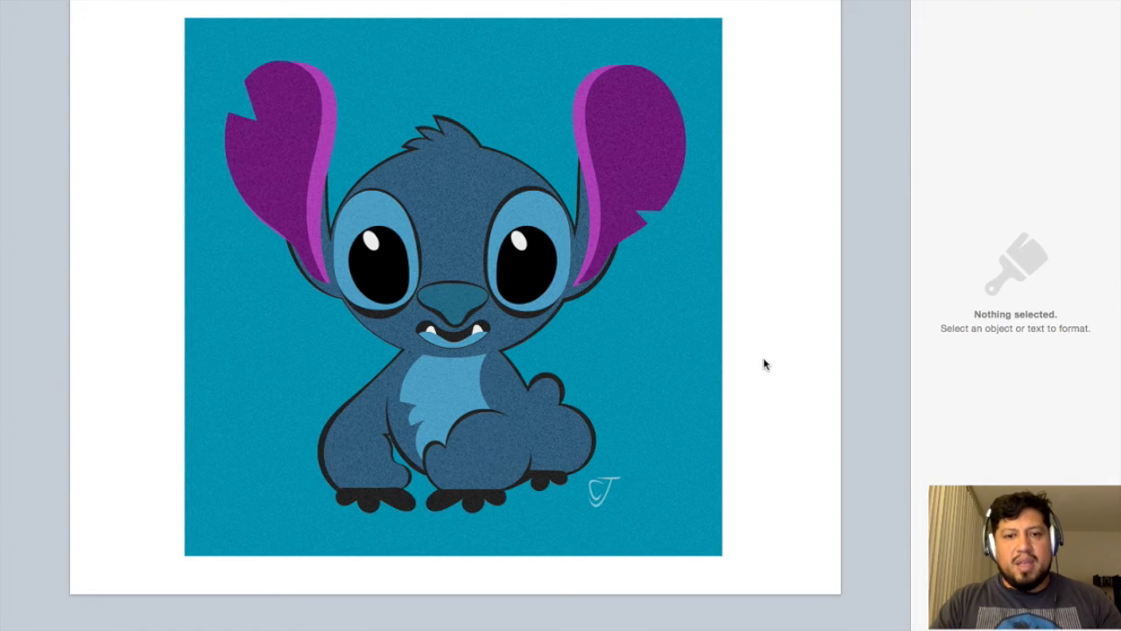